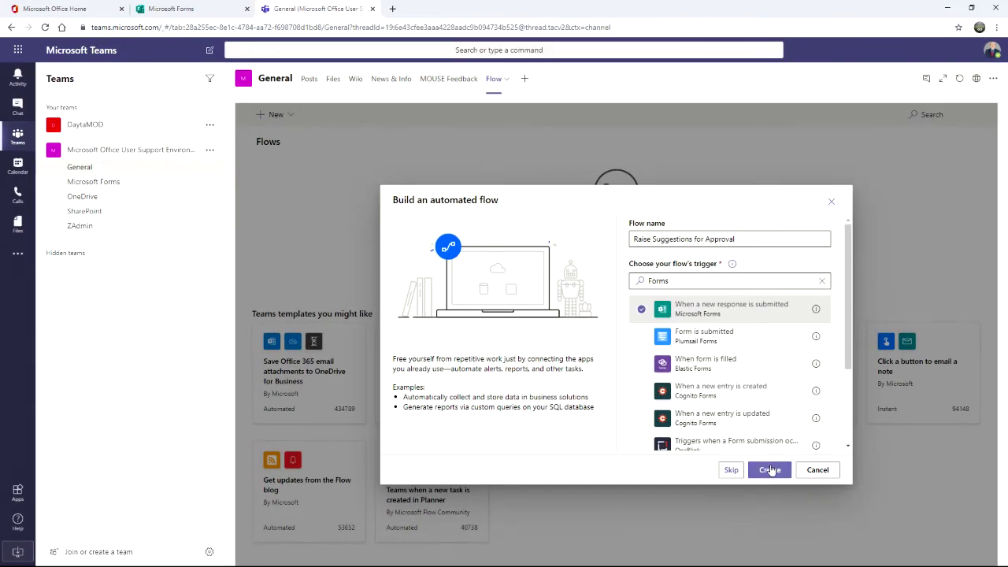
Step: Create the automated flow 'Raise Suggestions for Approval' with the Forms 'When a new response is submitted' trigger
{"action": "left_click", "coordinate": [770, 469]}
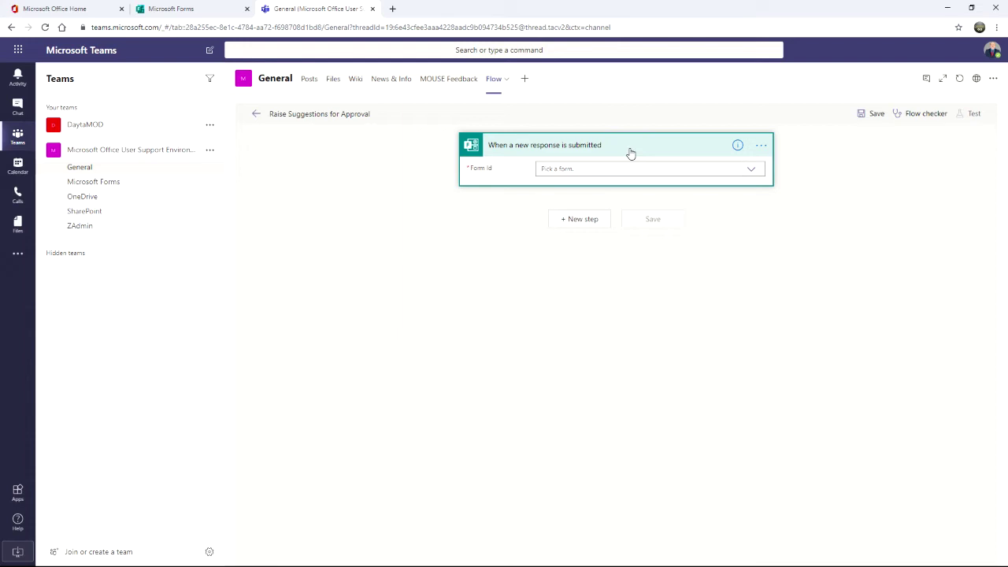
Step: Expand the trigger's Form Id dropdown to list the forms it can watch
{"action": "left_click", "coordinate": [561, 169]}
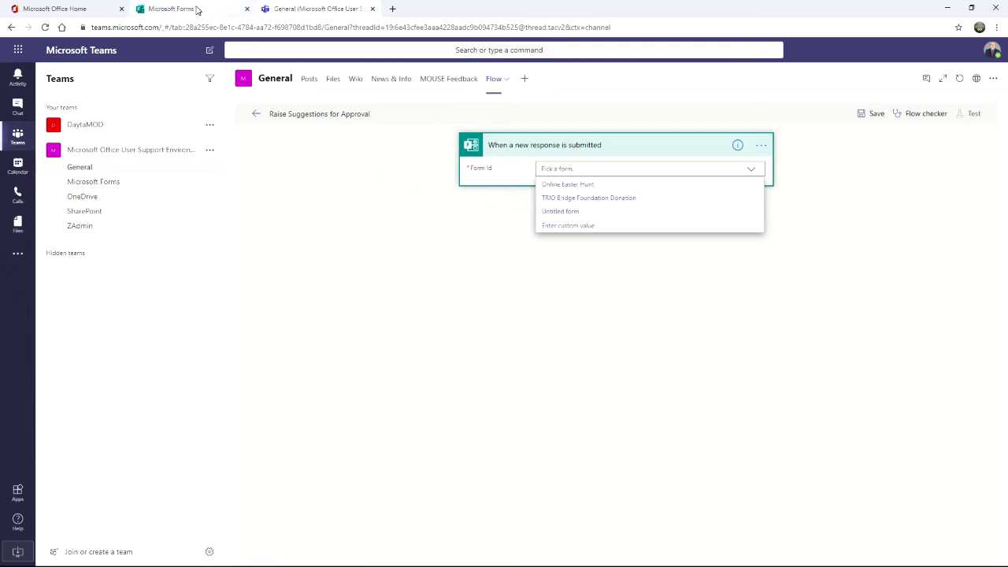
Step: Copy the MOUSE Feedback Survey's form ID from its Microsoft Forms web address
{"action": "left_click", "coordinate": [197, 12]}
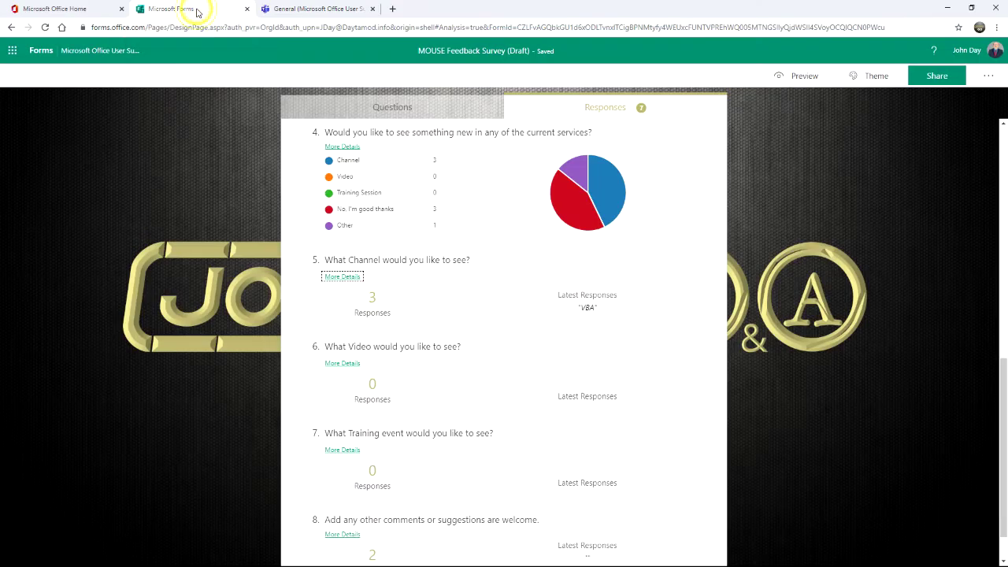
{"action": "left_click", "coordinate": [400, 111]}
{"action": "left_click", "coordinate": [531, 110]}
{"action": "left_click", "coordinate": [457, 108]}
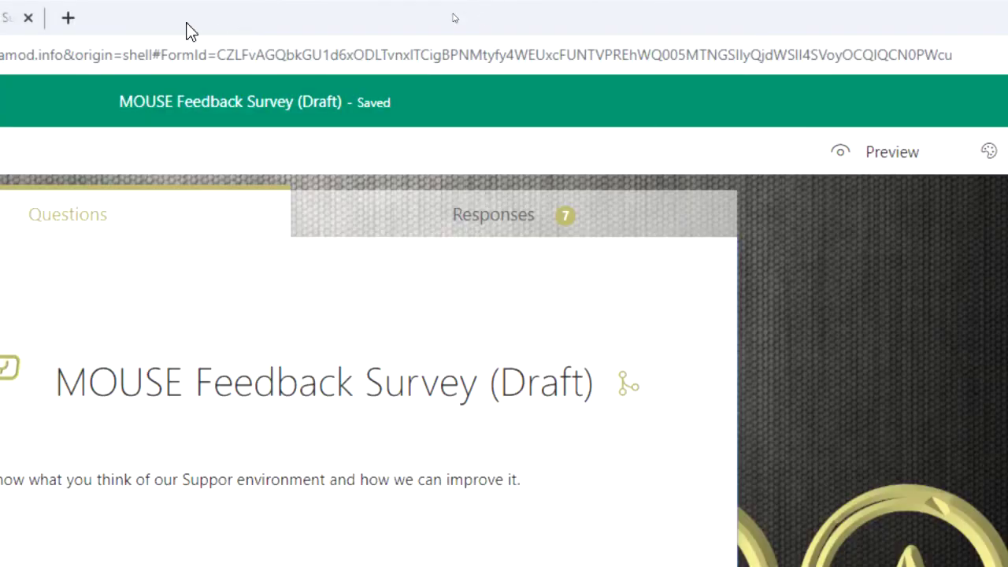
{"action": "left_click_drag", "start_coordinate": [218, 53], "coordinate": [910, 63]}
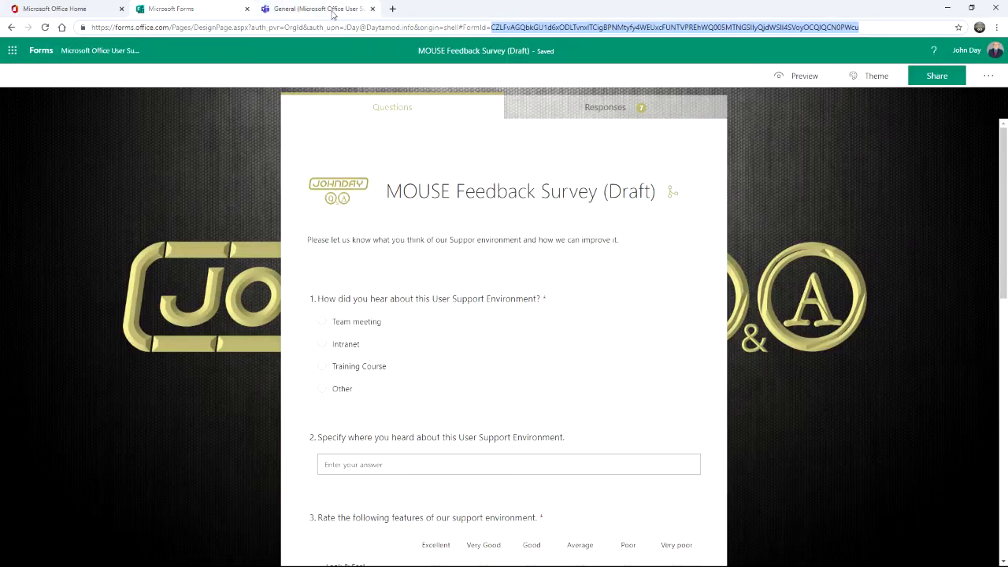
{"action": "left_click", "coordinate": [315, 8]}
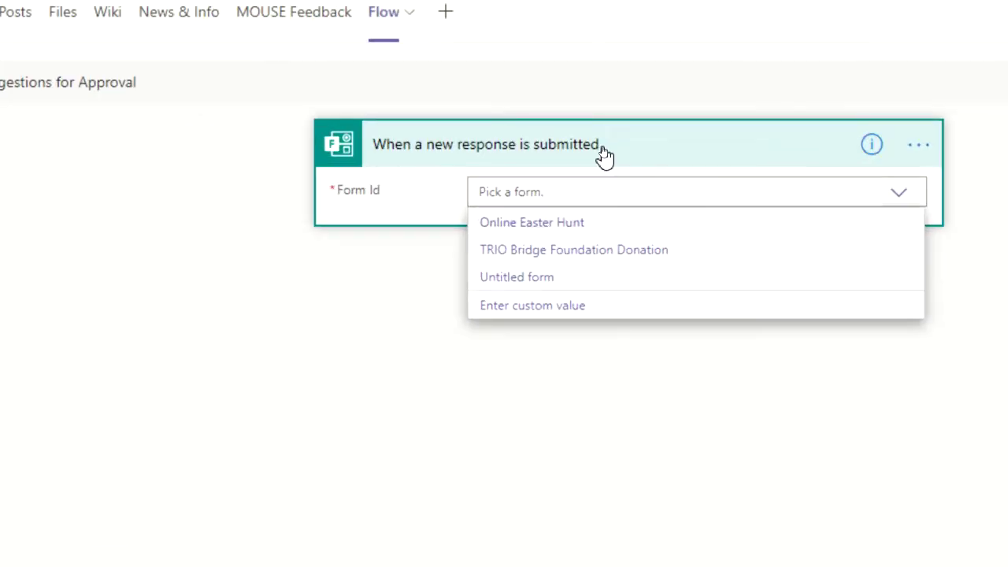
Step: Paste the survey's form ID as a custom Form Id value and add a new step
{"action": "left_click", "coordinate": [562, 227]}
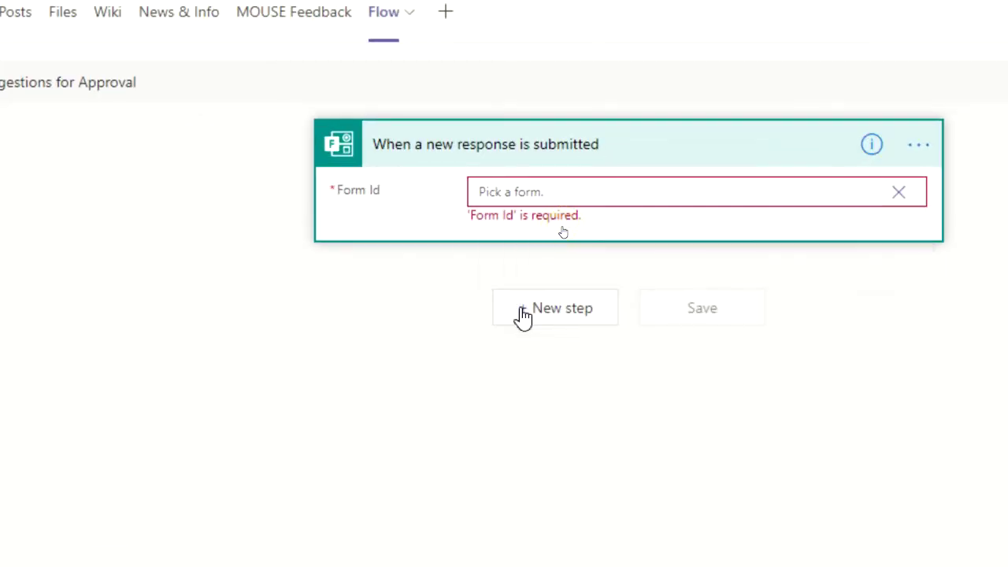
{"action": "type", "text": "CZLFvAGQbkGU1d6xODLTvnxlTCigBPNMtyfy4WEUxcFUNTVPREhWQ005MTNGSllyQjdWSll4SVoyOCQlQCN0PWcu"}
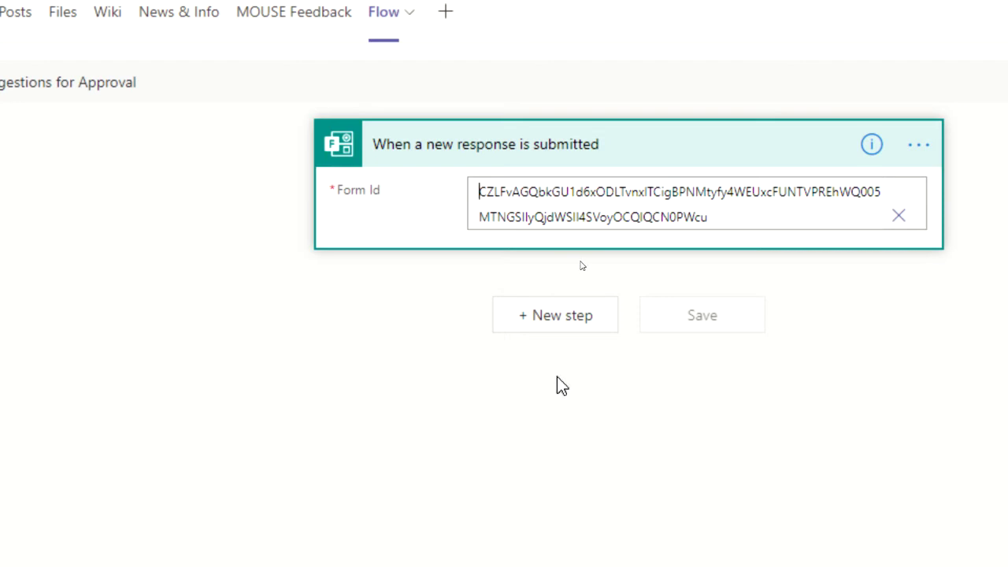
{"action": "left_click", "coordinate": [557, 314]}
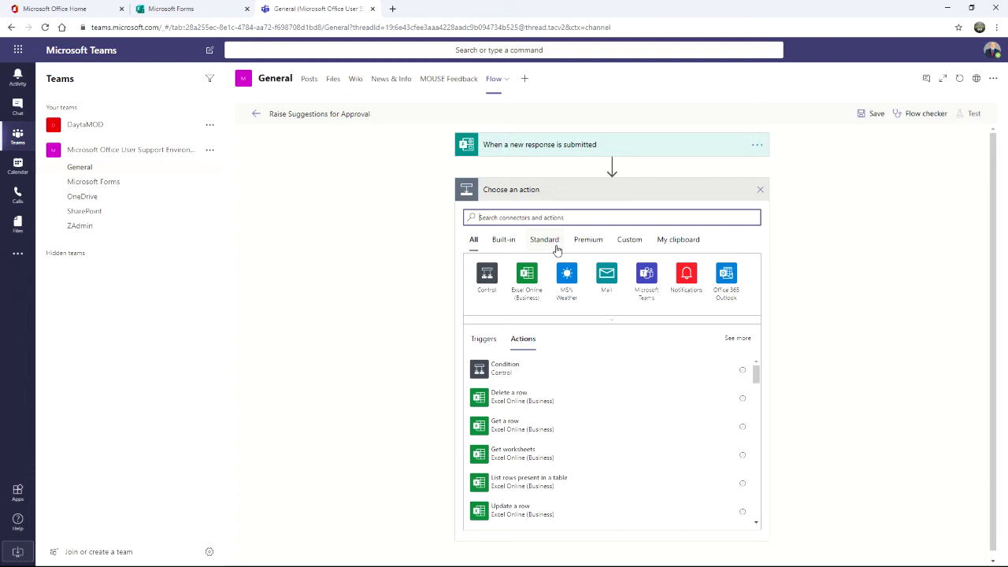
{"action": "left_click", "coordinate": [185, 9]}
{"action": "scroll", "coordinate": [461, 290], "scroll_direction": "down", "scroll_amount": 3}
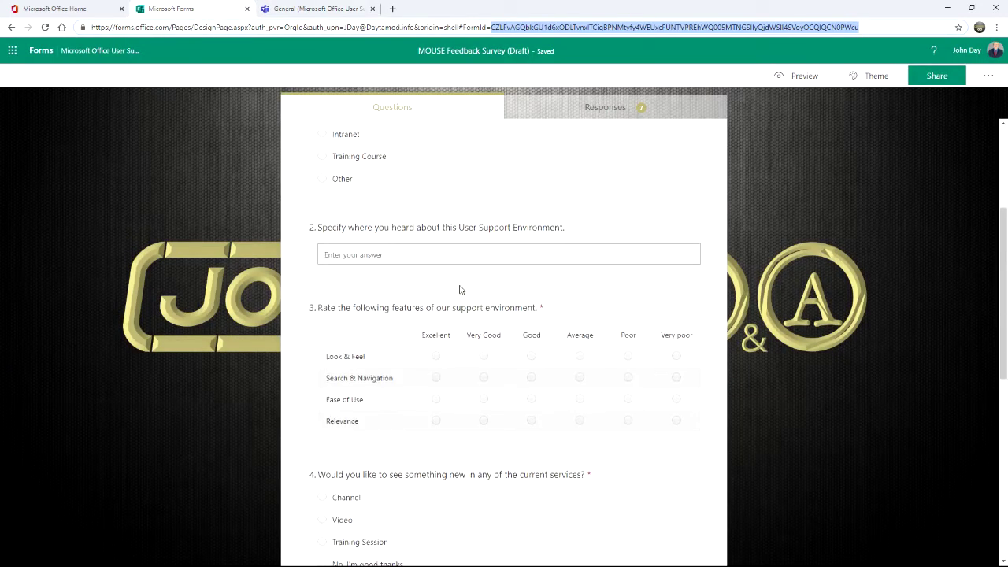
{"action": "scroll", "coordinate": [461, 288], "scroll_direction": "down", "scroll_amount": 3}
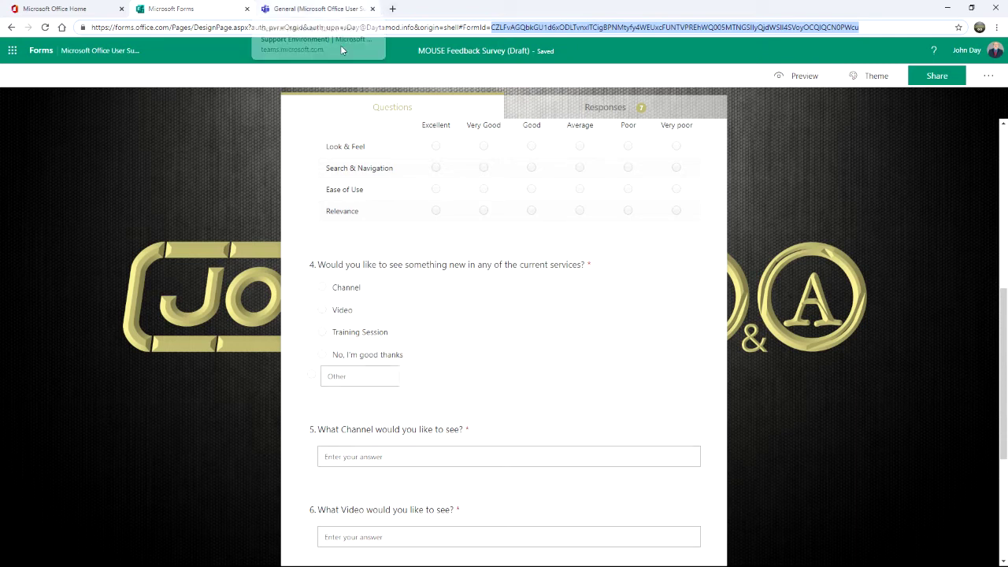
{"action": "left_click", "coordinate": [339, 9]}
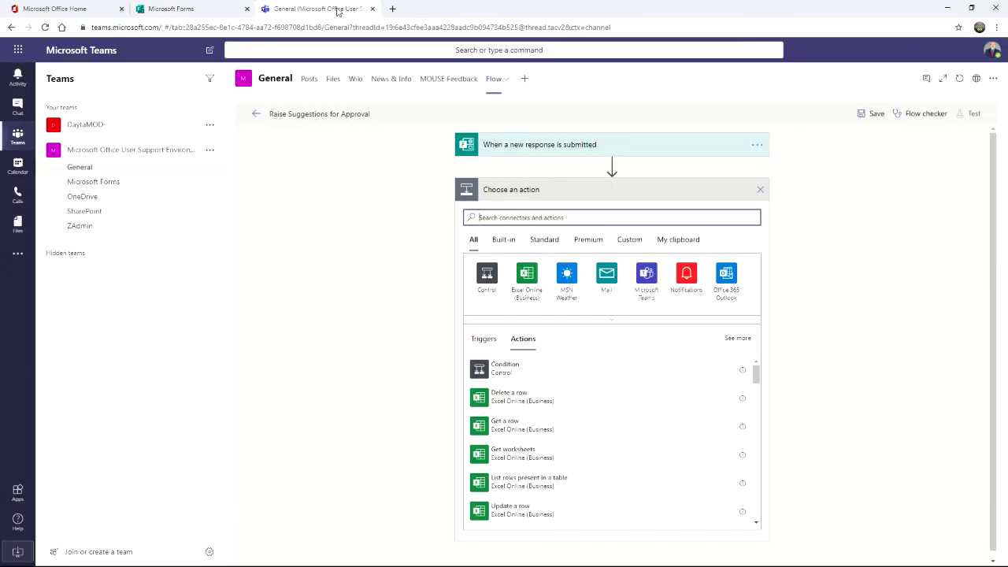
Step: Add a Switch control after the trigger, then insert an empty action above it
{"action": "left_click", "coordinate": [488, 276]}
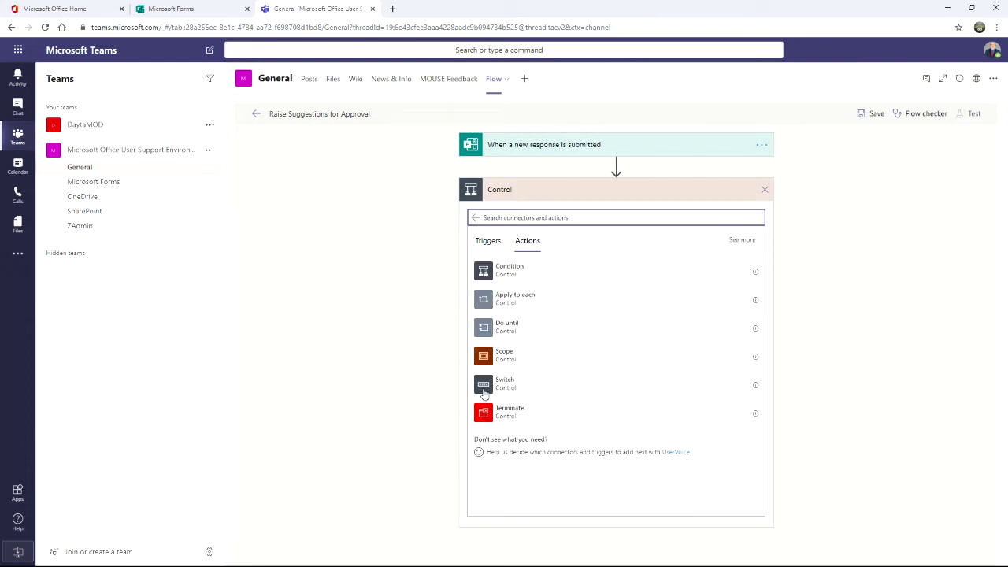
{"action": "left_click", "coordinate": [484, 386]}
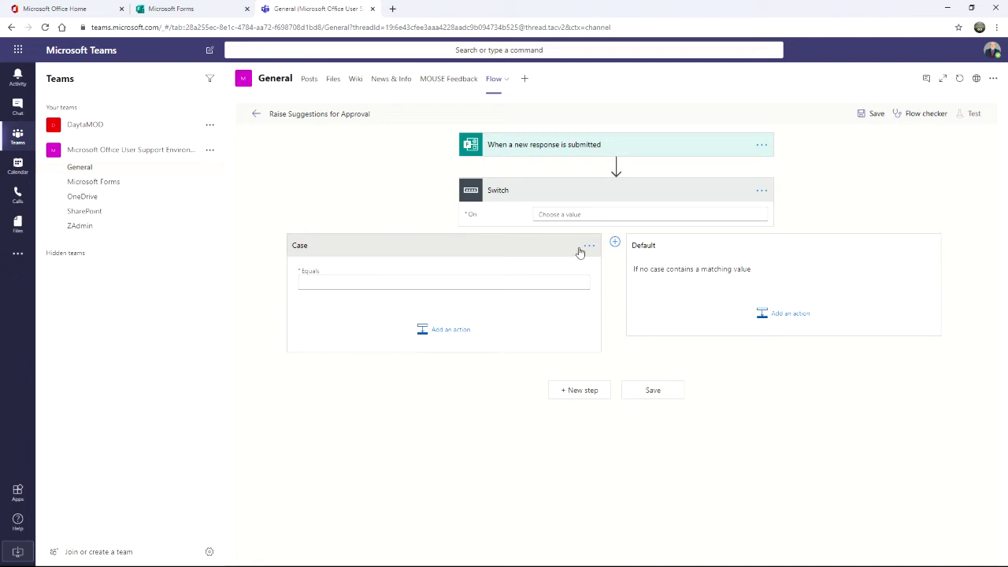
{"action": "left_click", "coordinate": [567, 215]}
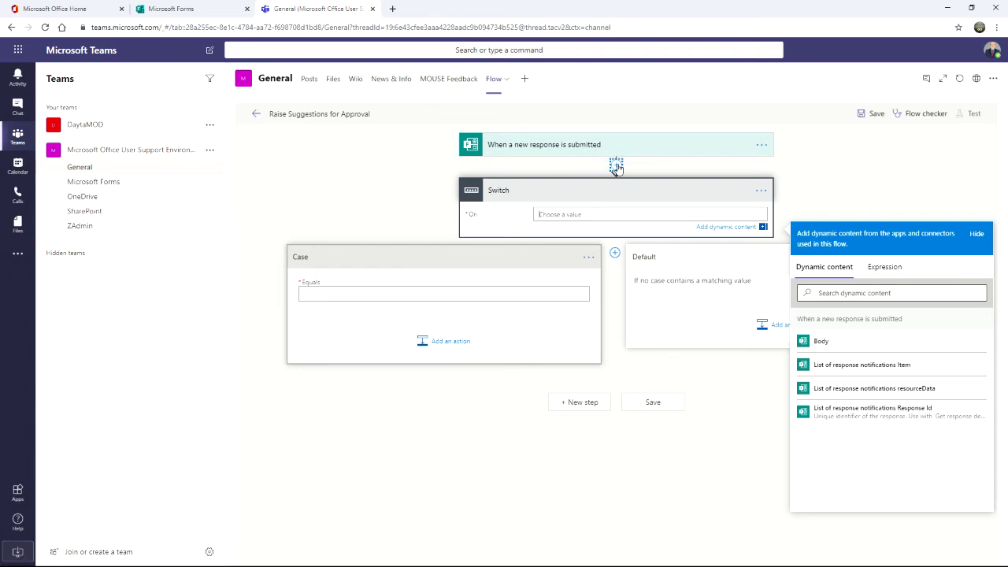
{"action": "left_click", "coordinate": [616, 168]}
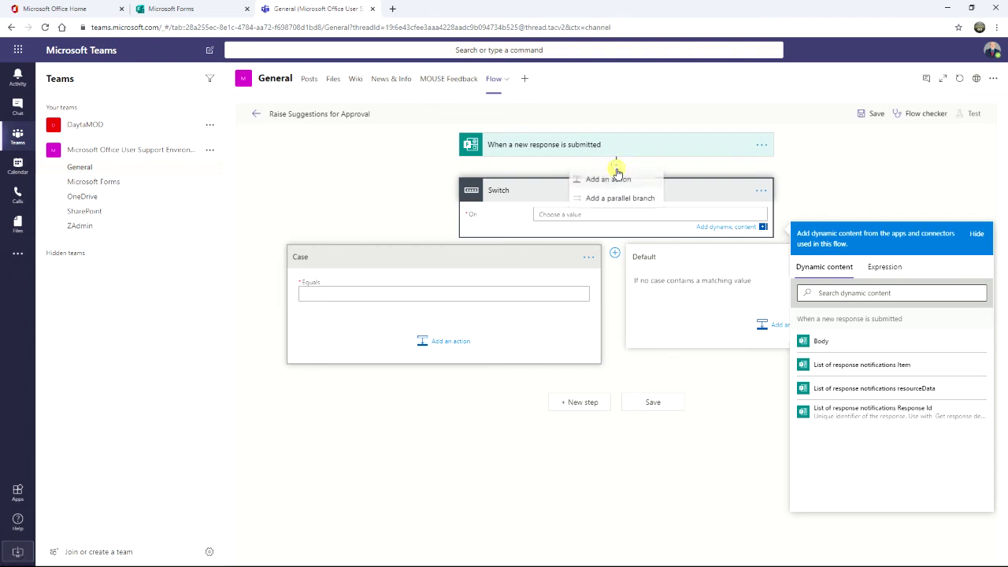
{"action": "left_click", "coordinate": [613, 181]}
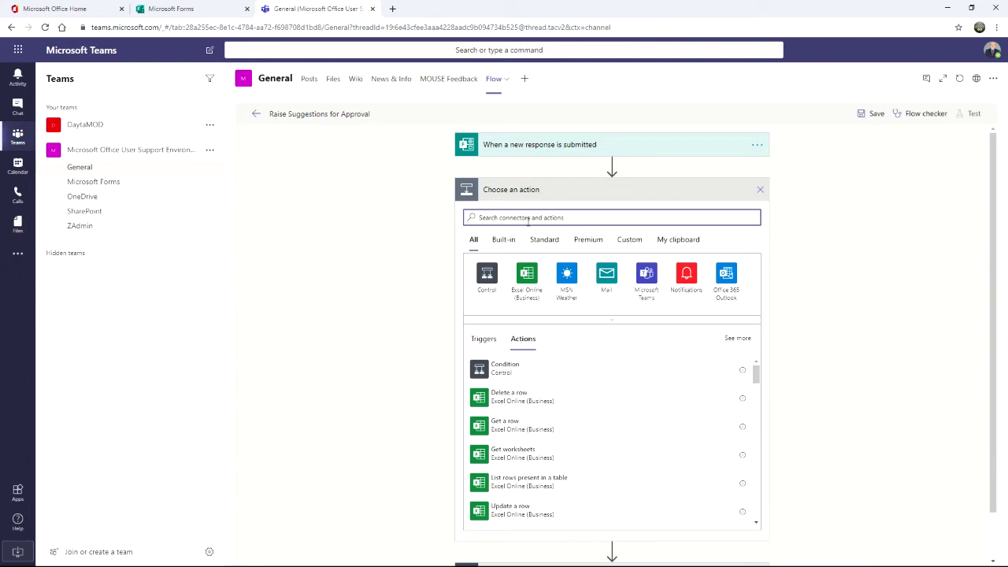
Step: Add Microsoft Forms 'Get response details' with the pasted survey ID as its custom Form Id
{"action": "type", "text": "Forms"}
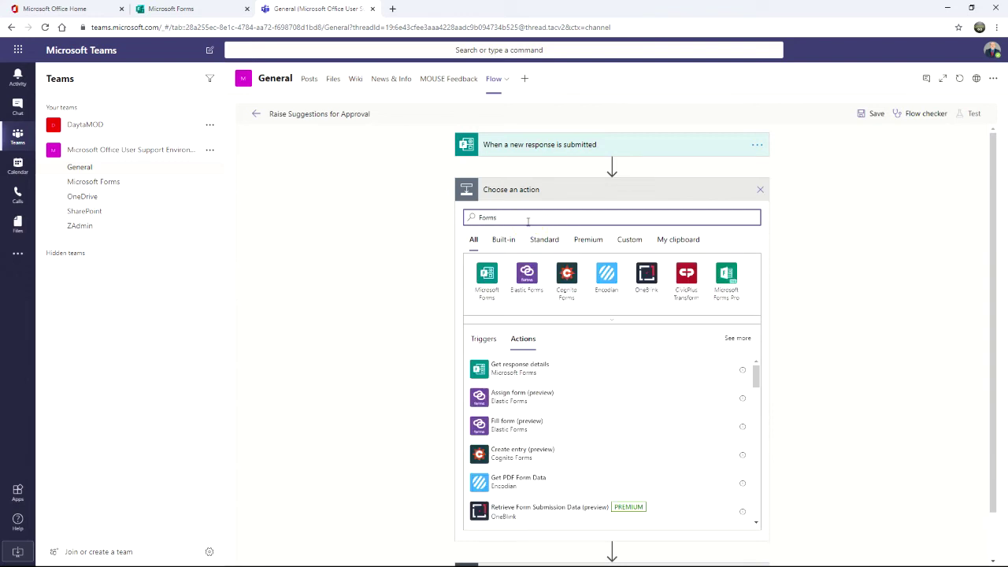
{"action": "left_click", "coordinate": [488, 277]}
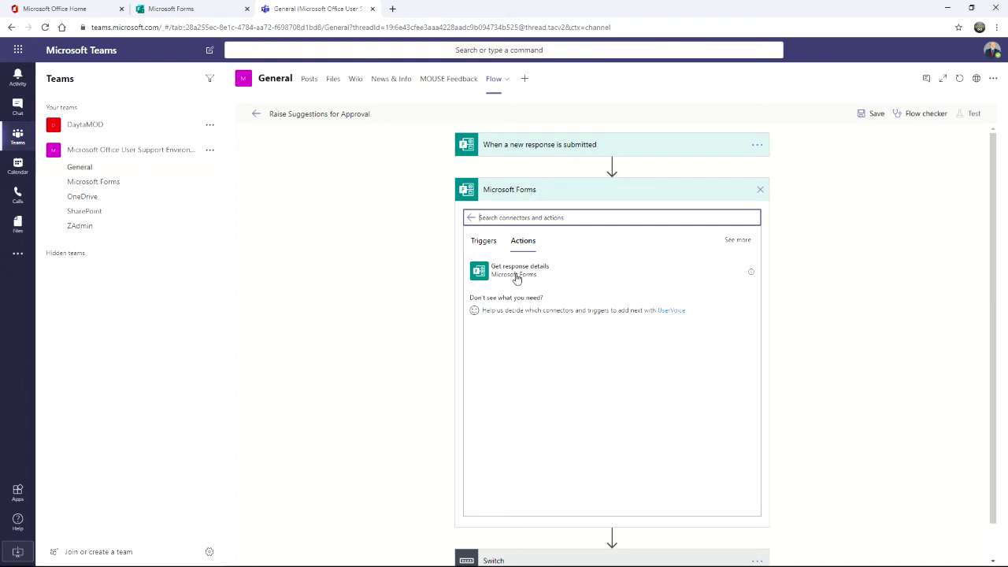
{"action": "left_click", "coordinate": [516, 272]}
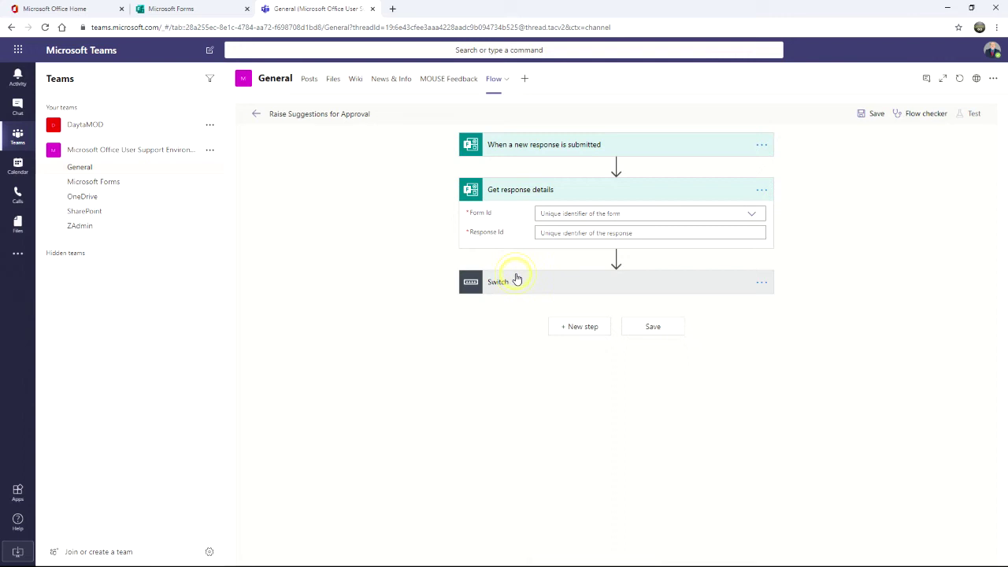
{"action": "left_click", "coordinate": [561, 213]}
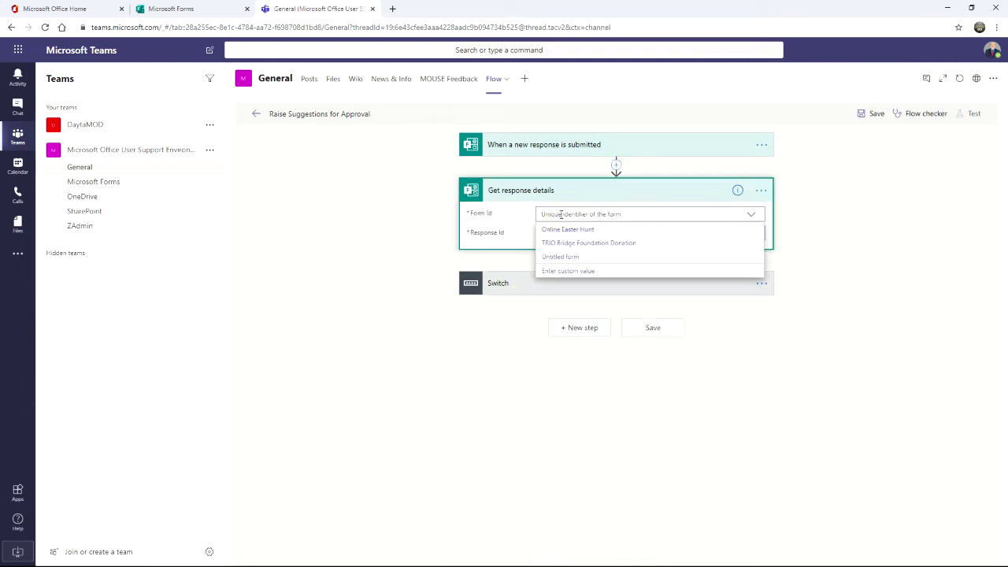
{"action": "left_click", "coordinate": [563, 271]}
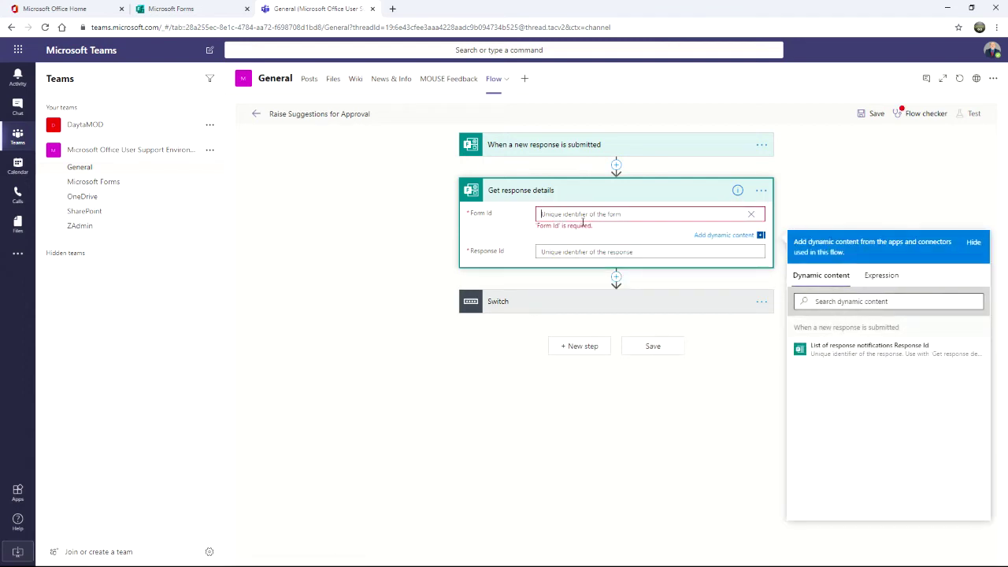
{"action": "type", "text": "CZLFvAGQbkGU1d6xODLTvnxITCigBPNMtyfy4WEUxcFUNTVPREhWQ005MTNGSllyQjdWSlI4SVoyOCQlQCN0PWcu"}
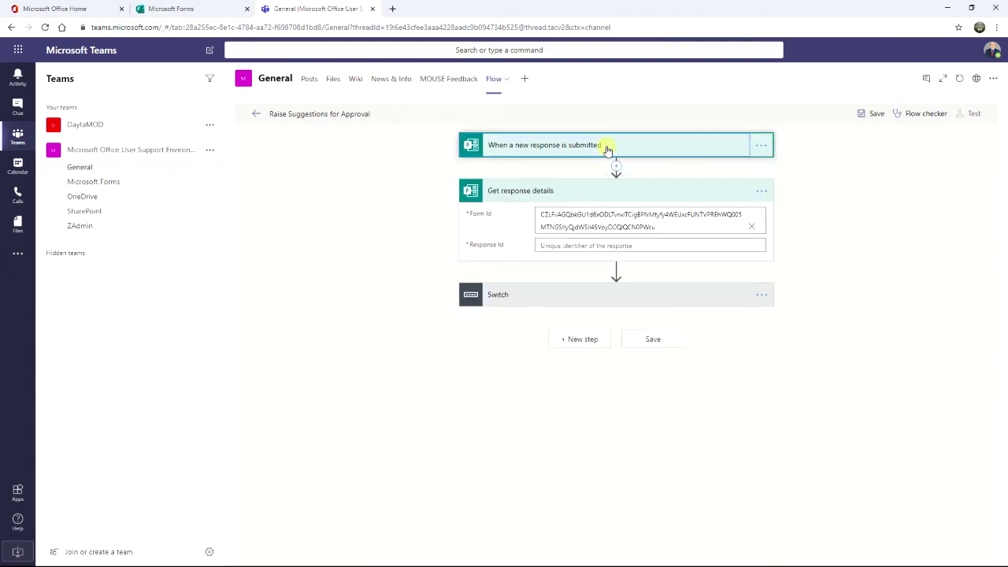
Step: Fill Get response details' Response Id with the trigger's Response Id token
{"action": "left_click", "coordinate": [603, 145]}
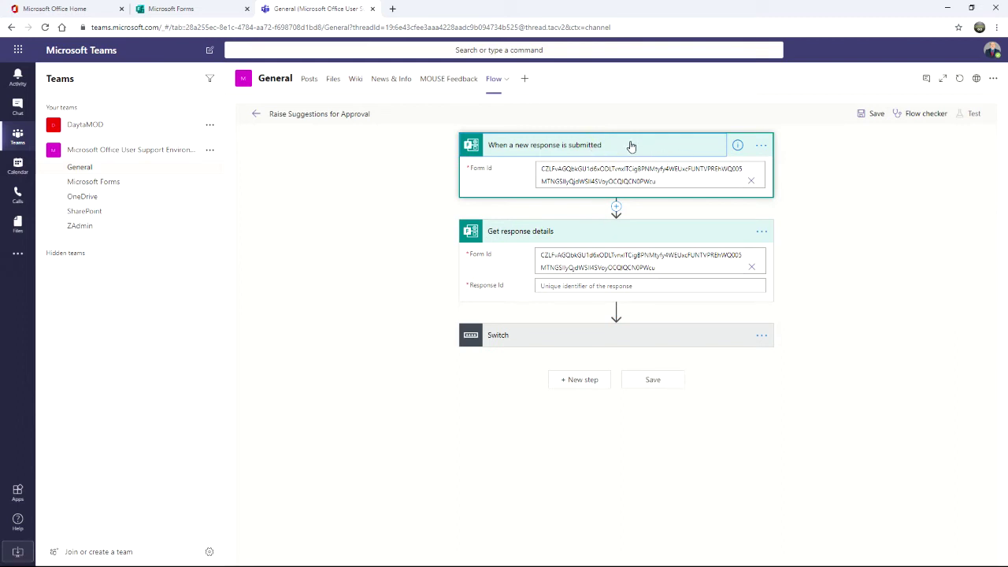
{"action": "left_click", "coordinate": [631, 146]}
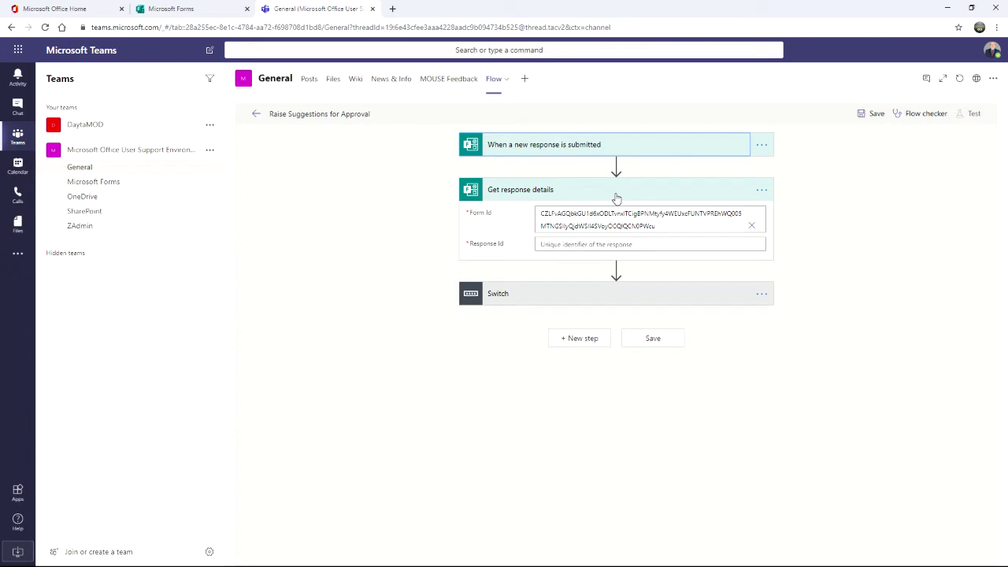
{"action": "left_click", "coordinate": [585, 244]}
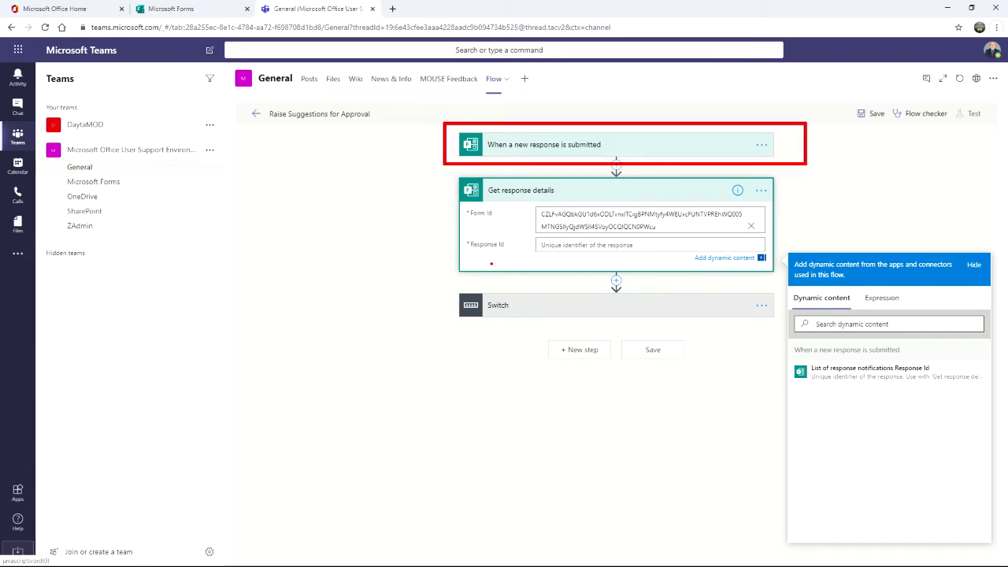
{"action": "mouse_move", "coordinate": [443, 155]}
{"action": "left_mouse_down"}
{"action": "mouse_move", "coordinate": [495, 252]}
{"action": "mouse_move", "coordinate": [521, 251]}
{"action": "left_mouse_up"}
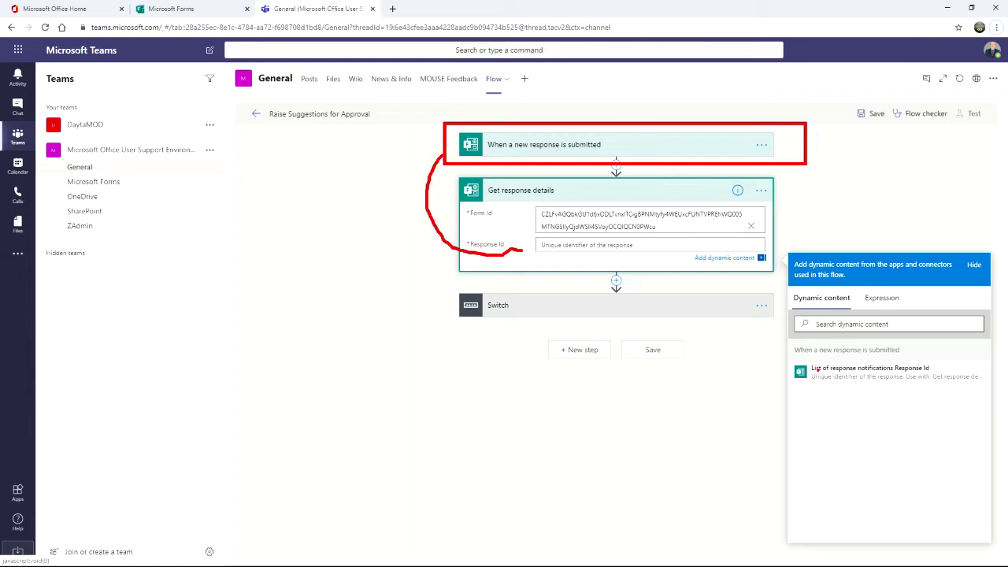
{"action": "key", "text": "Escape"}
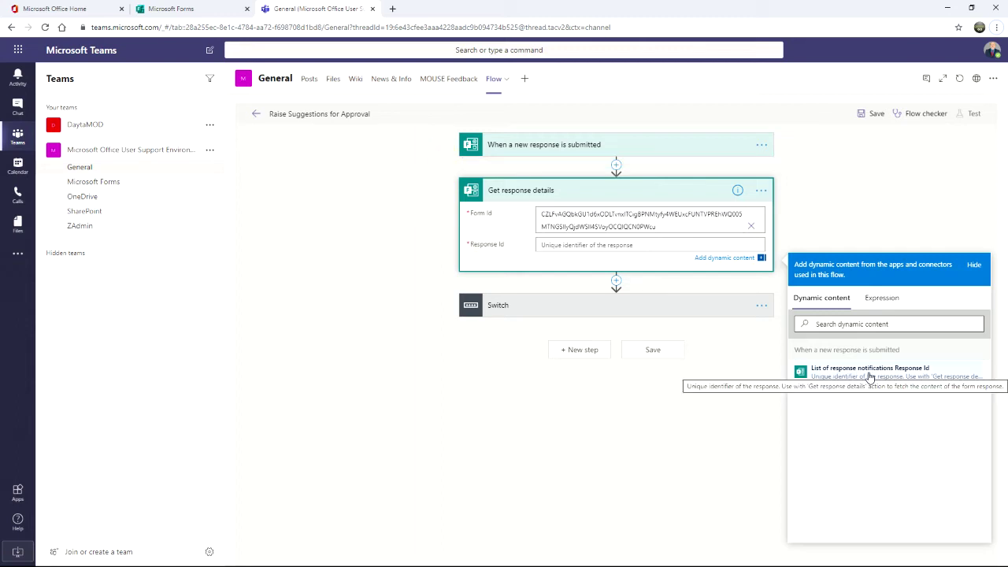
{"action": "left_click", "coordinate": [880, 376]}
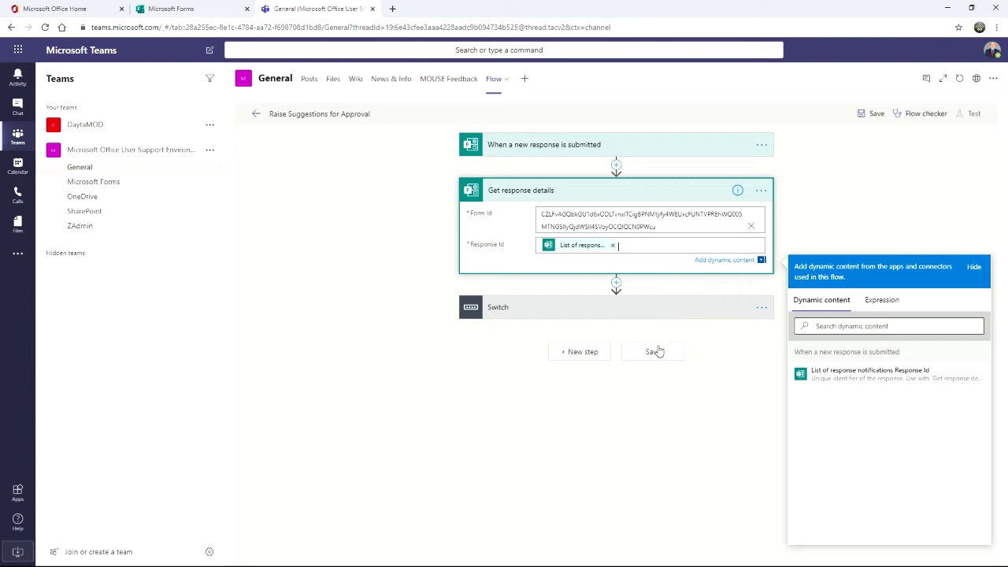
{"action": "left_click", "coordinate": [609, 313]}
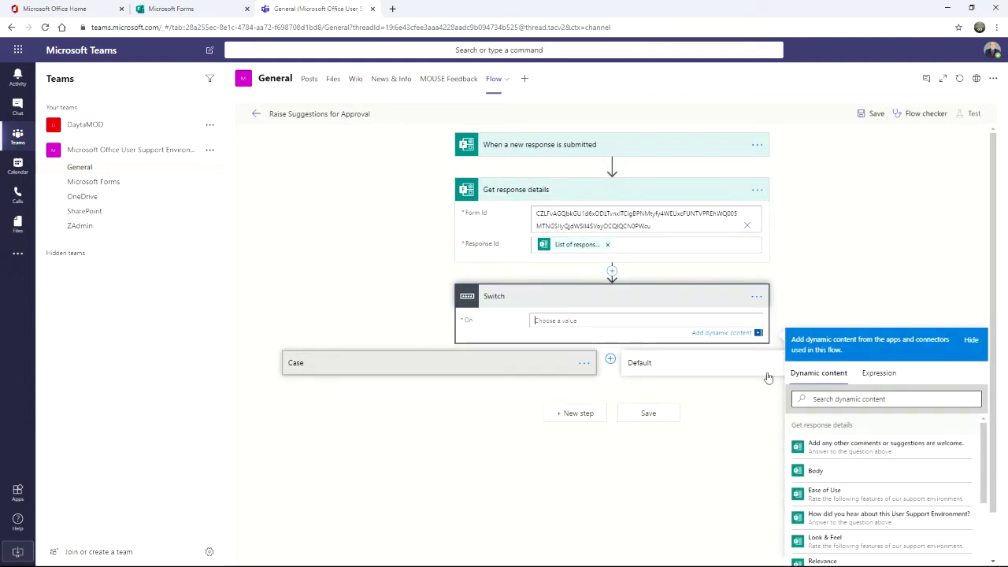
Step: Set the Switch's On field to the 'Would you like to see something new…' answer token
{"action": "left_click_drag", "start_coordinate": [983, 429], "coordinate": [986, 482]}
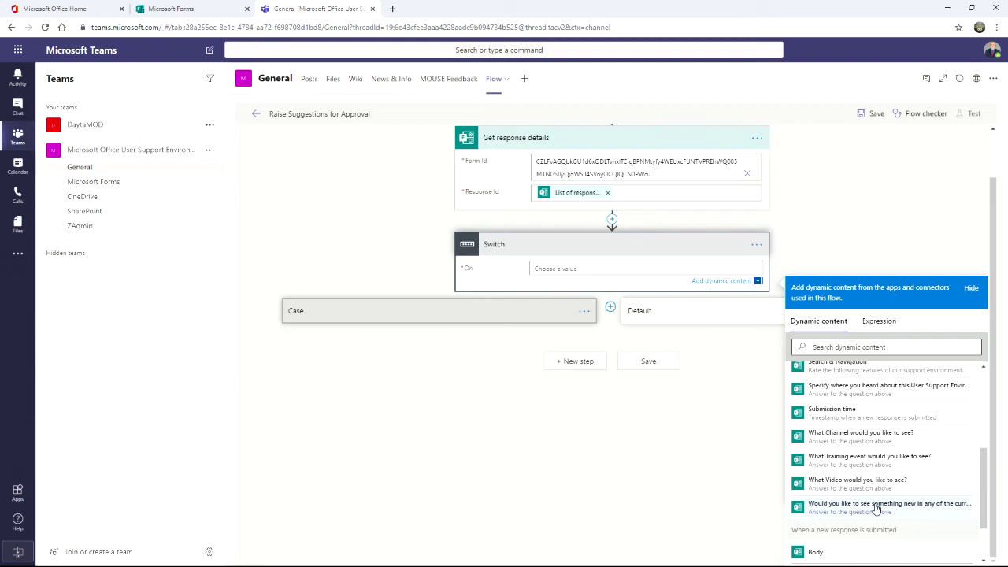
{"action": "left_click", "coordinate": [876, 508]}
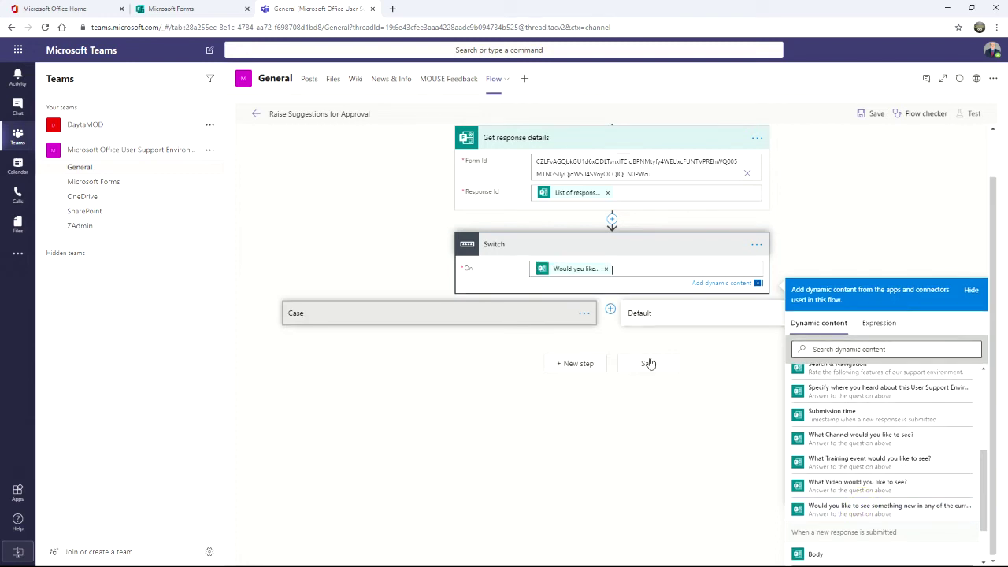
{"action": "left_click", "coordinate": [410, 383]}
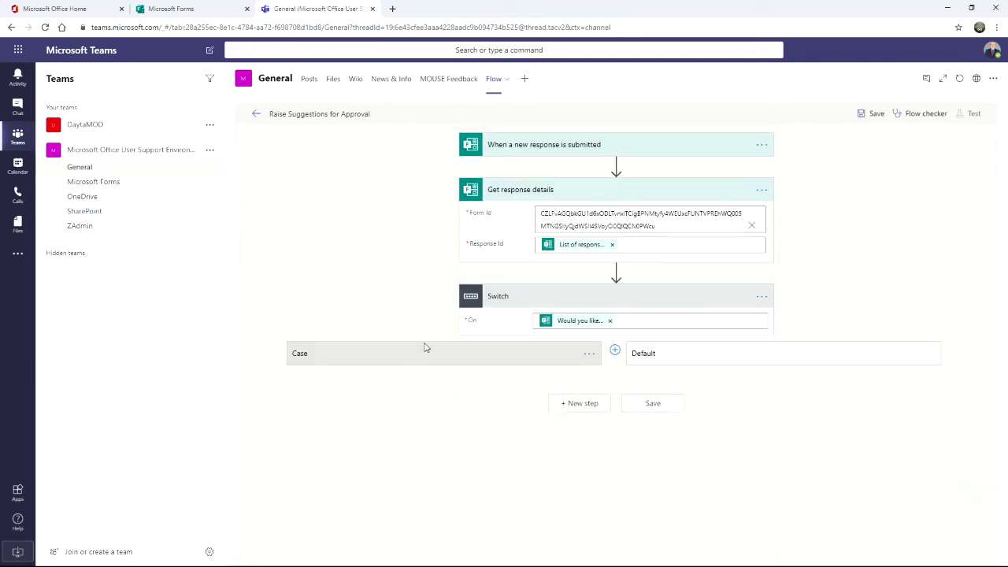
Step: Create Switch cases equal to Channel, Video and Training Session
{"action": "left_click", "coordinate": [426, 354]}
{"action": "left_click", "coordinate": [368, 392]}
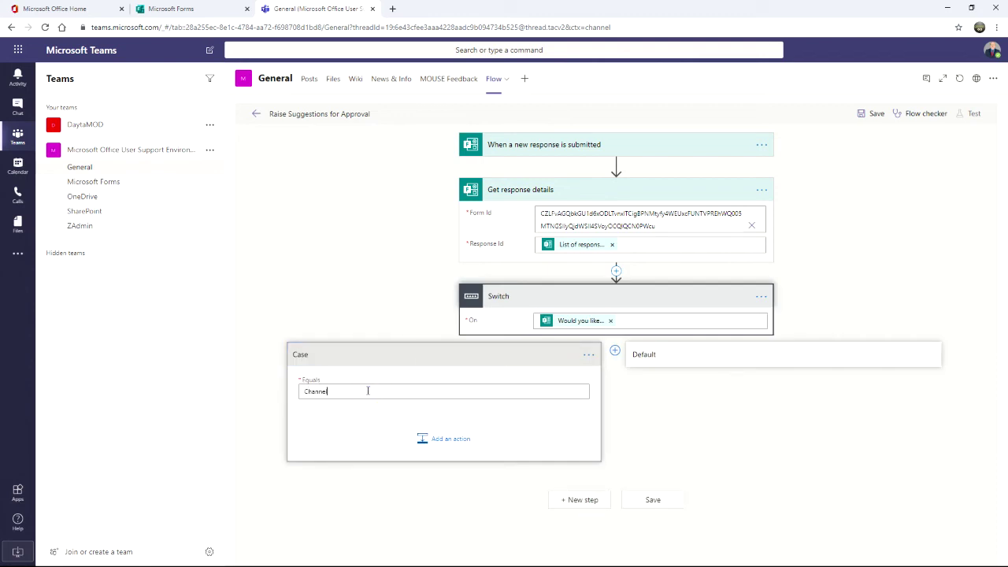
{"action": "left_click", "coordinate": [614, 355]}
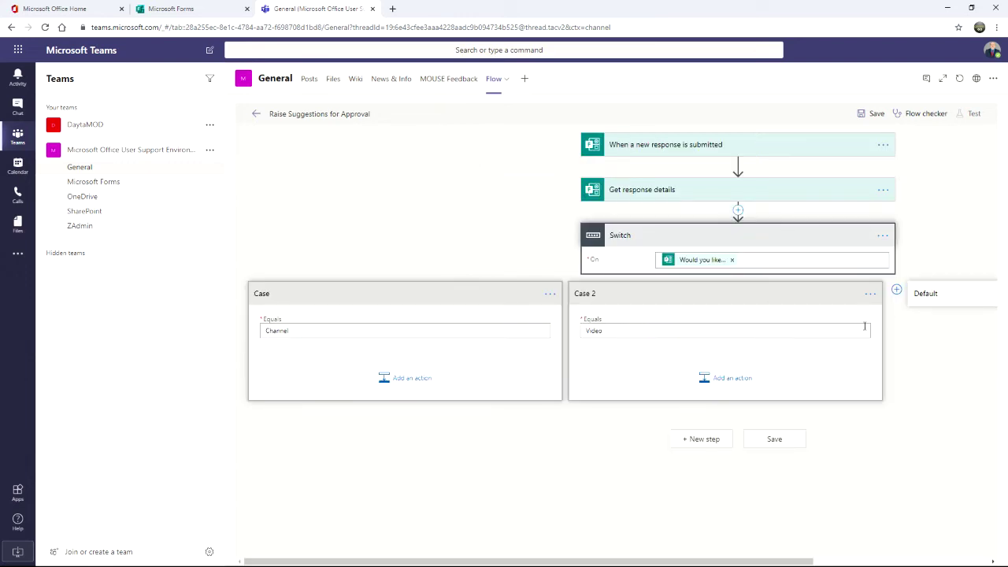
{"action": "left_click", "coordinate": [897, 290]}
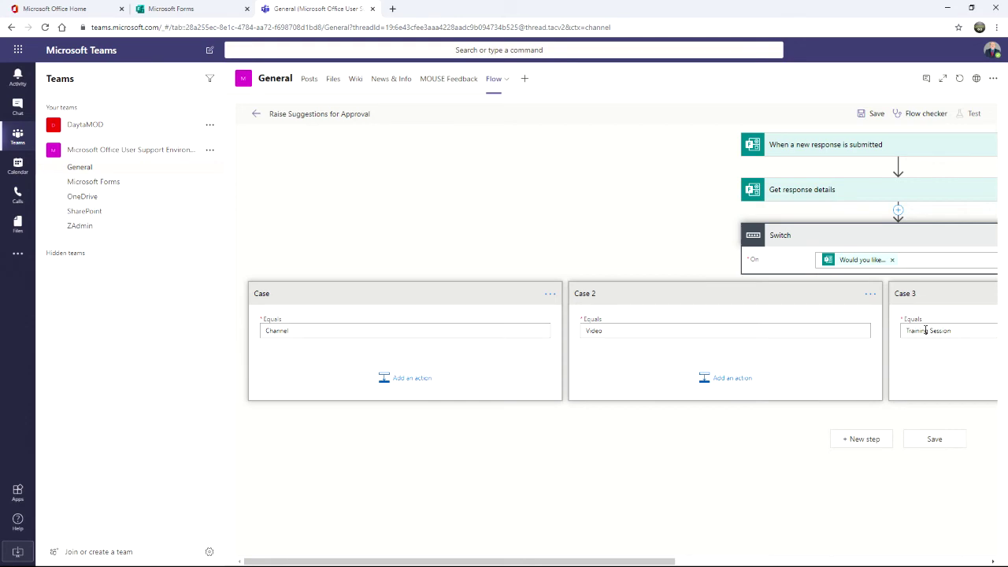
{"action": "left_click_drag", "start_coordinate": [651, 561], "coordinate": [894, 561]}
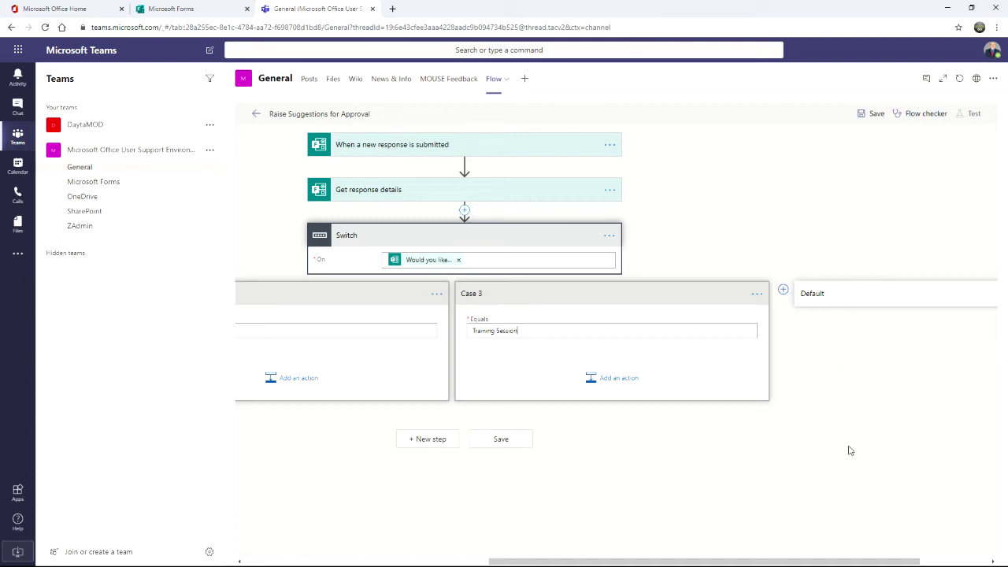
Step: Add a 'Start and wait for an approval' action inside the Channel case
{"action": "scroll", "coordinate": [809, 562], "scroll_direction": "left", "scroll_amount": 5}
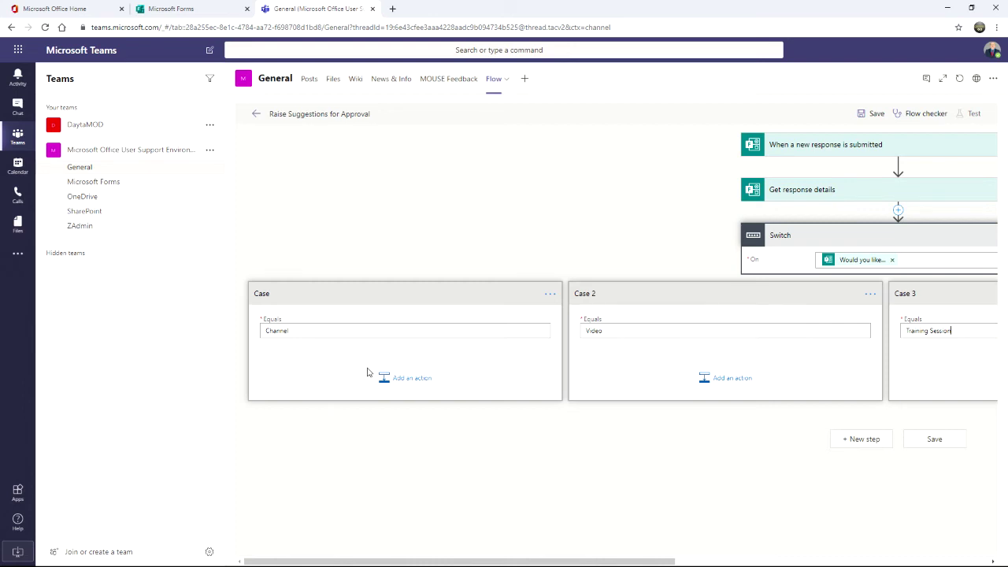
{"action": "left_click", "coordinate": [404, 378]}
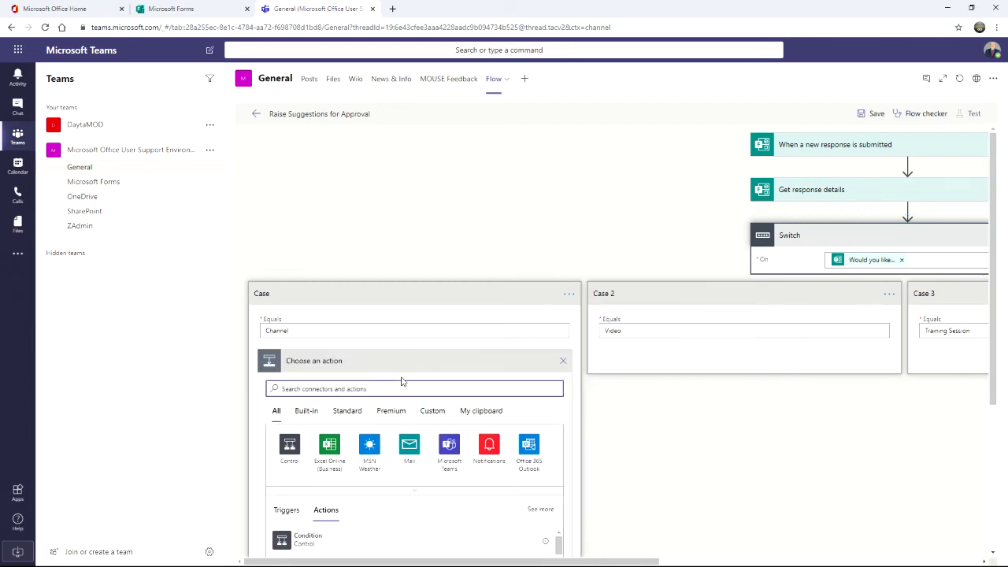
{"action": "scroll", "coordinate": [402, 382], "scroll_direction": "down", "scroll_amount": 2}
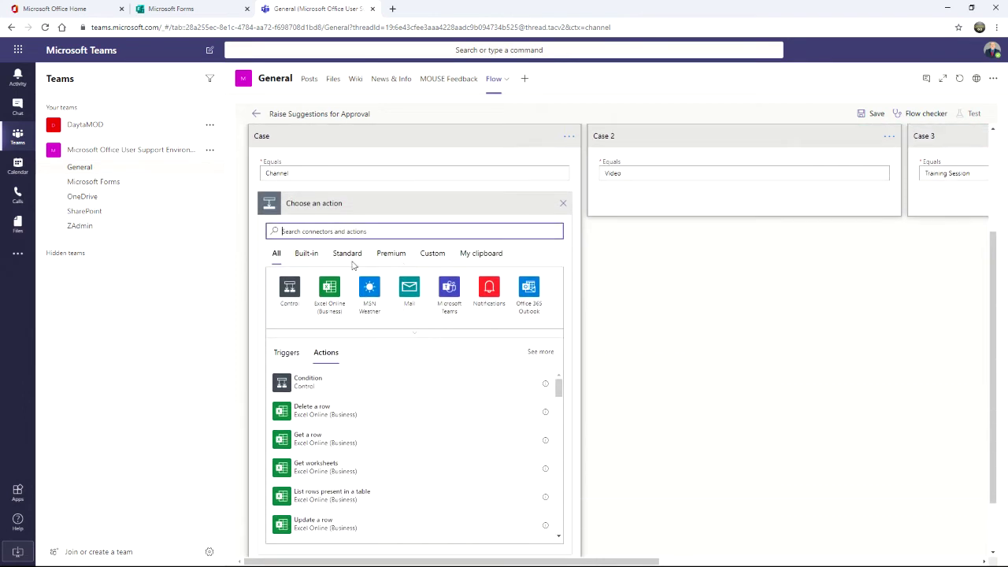
{"action": "left_click", "coordinate": [363, 231]}
{"action": "type", "text": "Approval"}
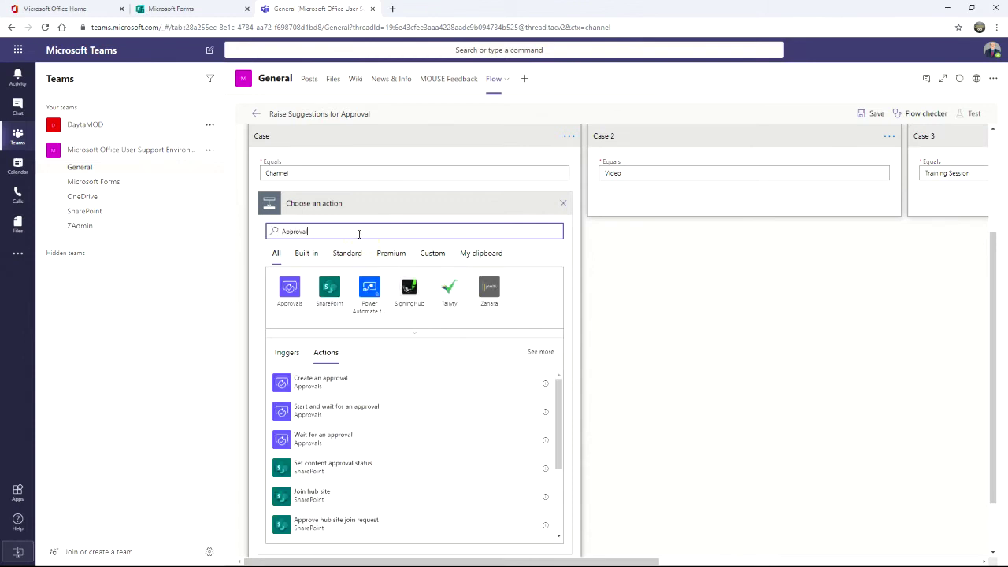
{"action": "scroll", "coordinate": [317, 402], "scroll_direction": "down", "scroll_amount": 3}
{"action": "scroll", "coordinate": [316, 402], "scroll_direction": "up", "scroll_amount": 3}
{"action": "left_click", "coordinate": [283, 413]}
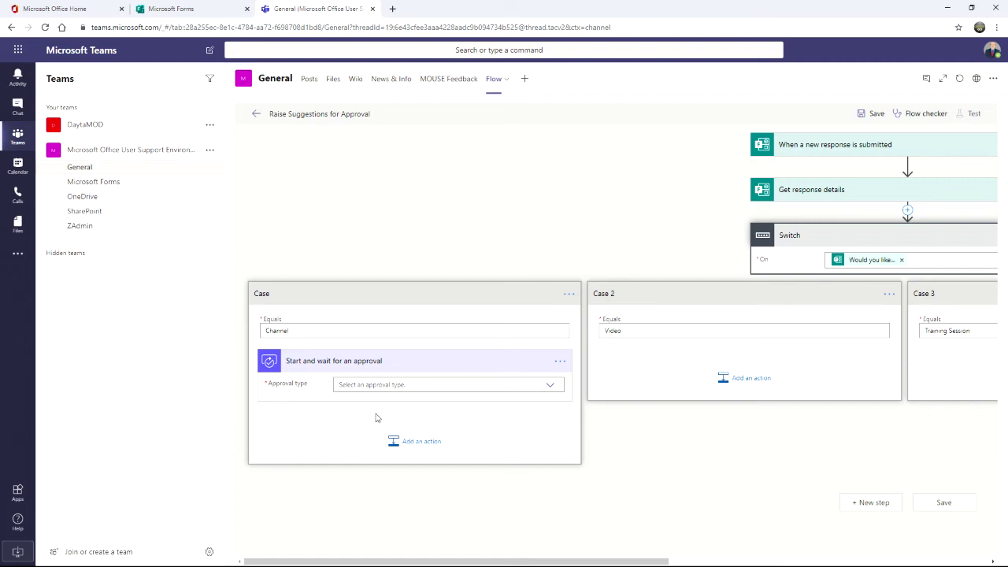
Step: Set the approval to Approve/Reject - First to respond, titled 'Channel Request received in Feedback survey', and assign the suggested approver
{"action": "left_click", "coordinate": [375, 384]}
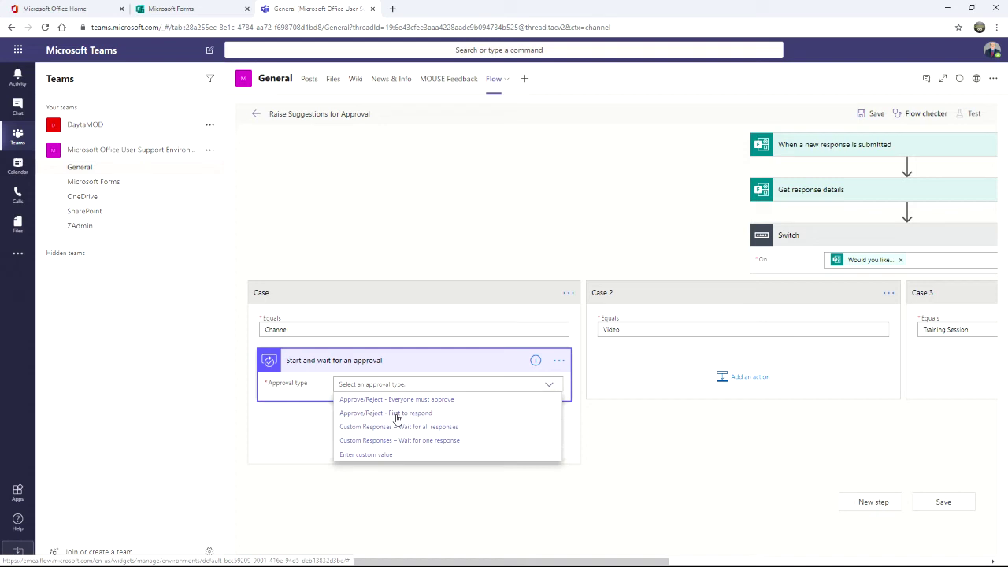
{"action": "left_click", "coordinate": [397, 414]}
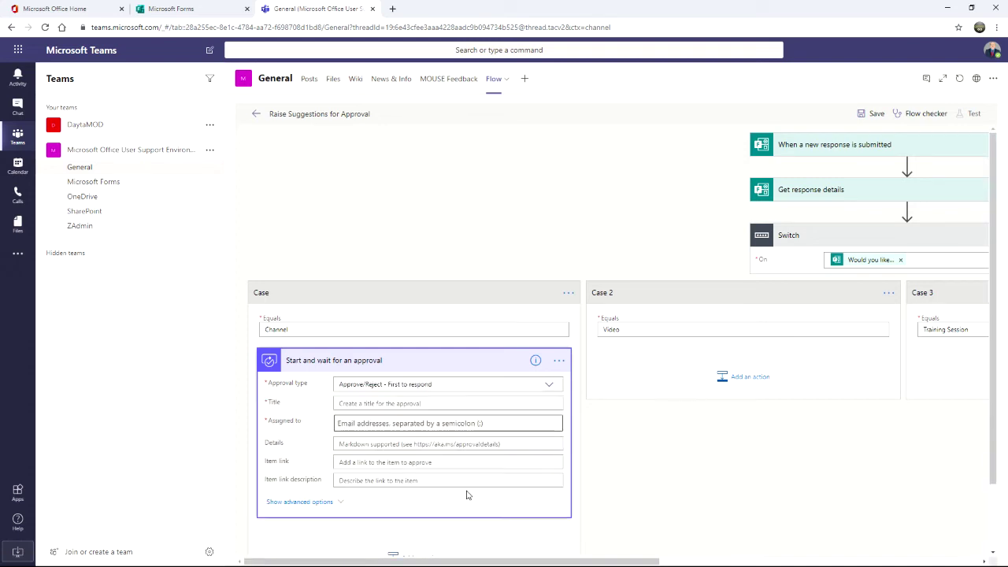
{"action": "left_click", "coordinate": [358, 403]}
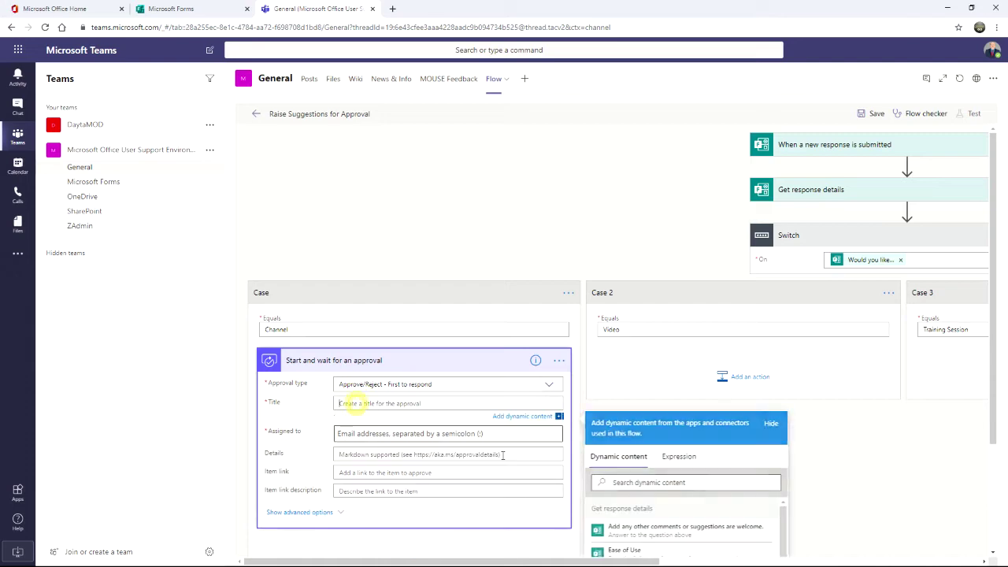
{"action": "type", "text": "Channel "}
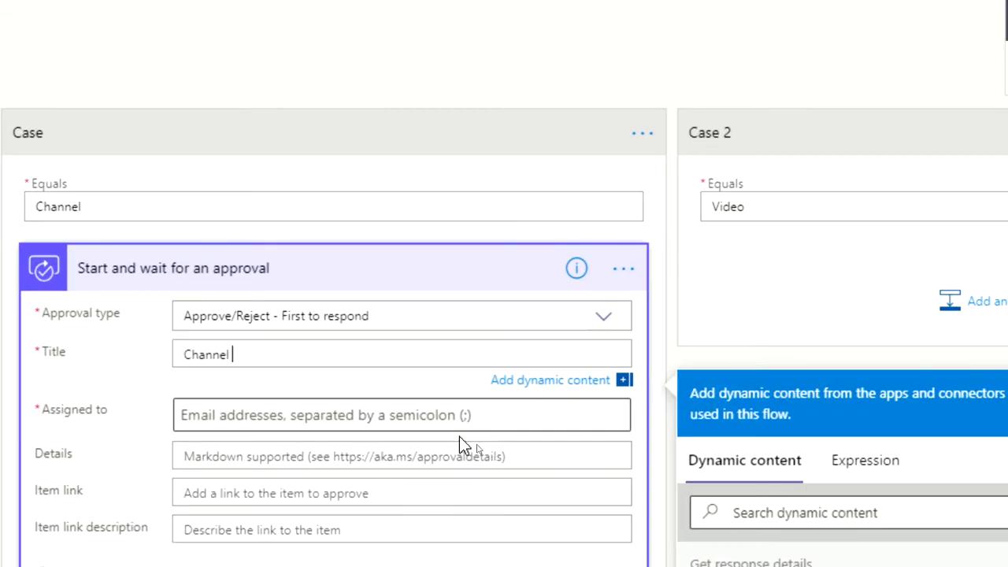
{"action": "type", "text": "Request received in Feedback survey"}
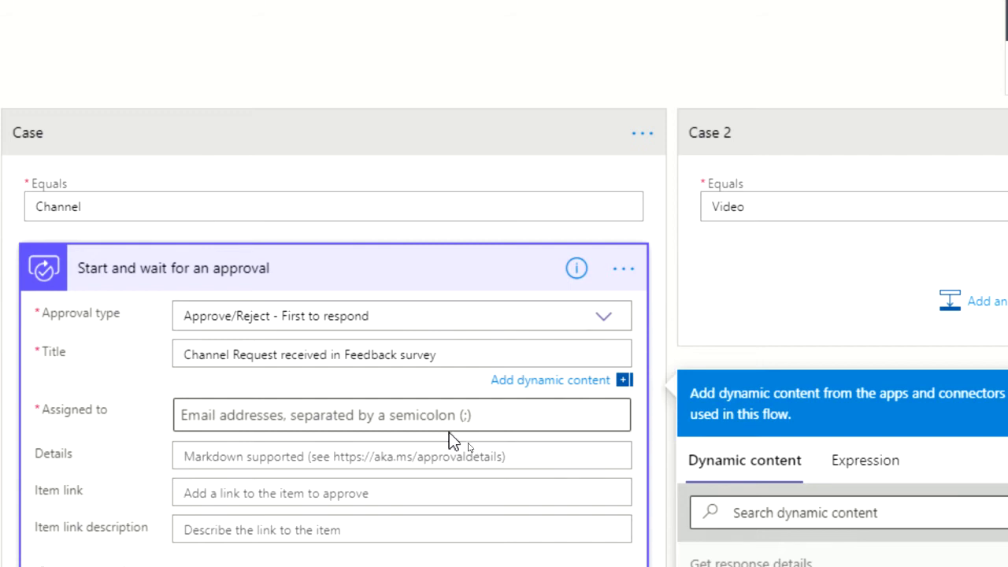
{"action": "left_click", "coordinate": [264, 416]}
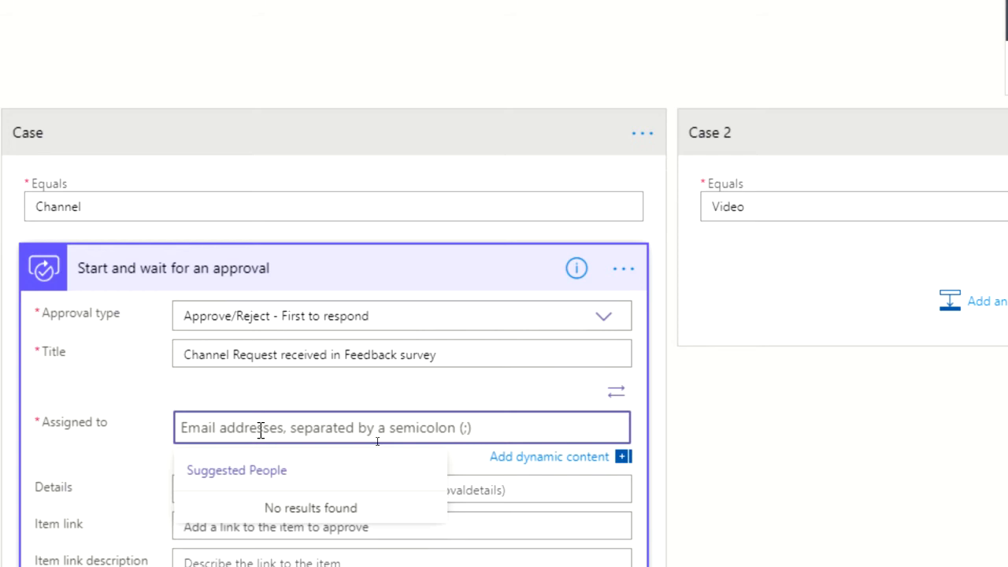
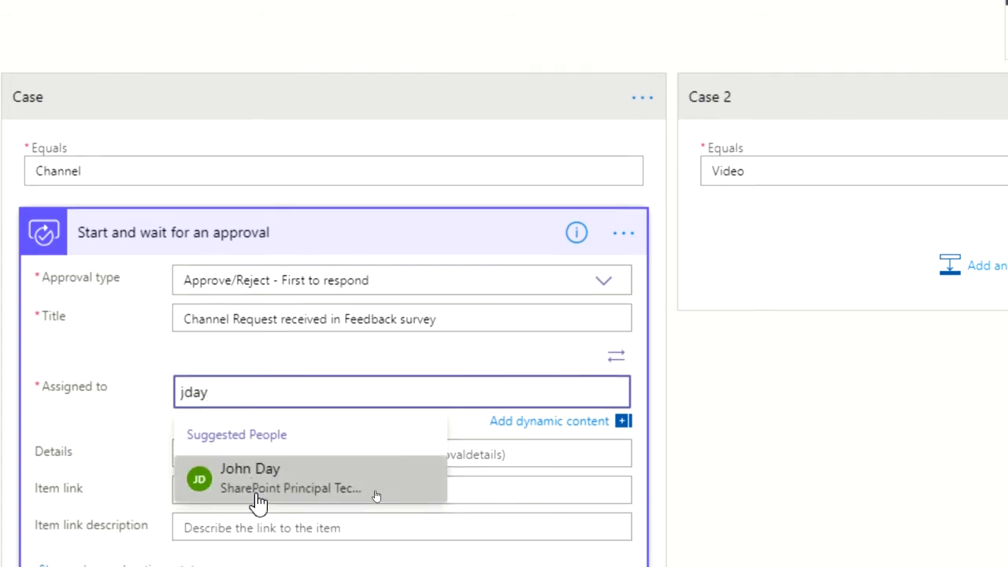
{"action": "left_click", "coordinate": [260, 500]}
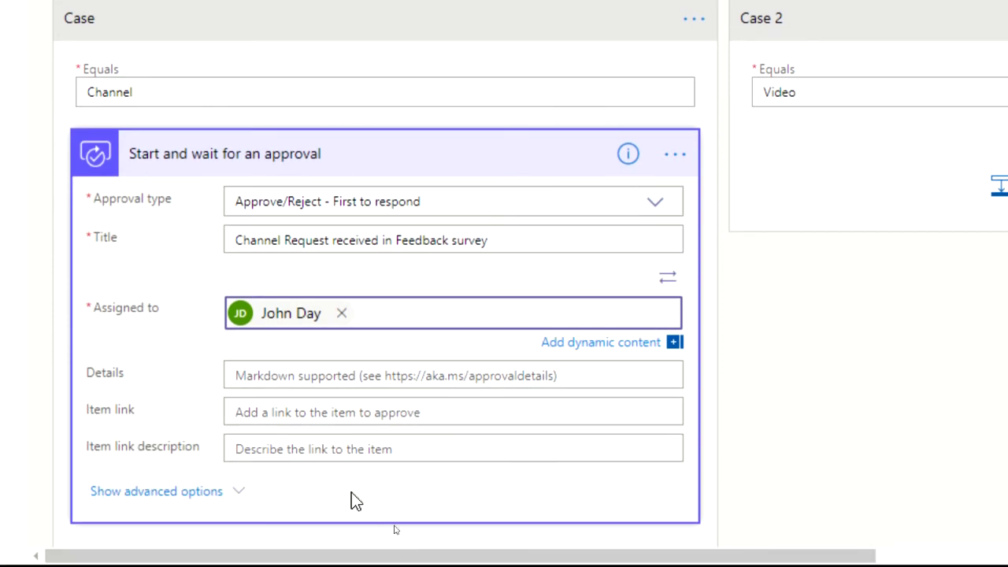
Step: Write Details as 'Please review the Channel request made by [responder's email] at [submission time]'
{"action": "left_click", "coordinate": [303, 376]}
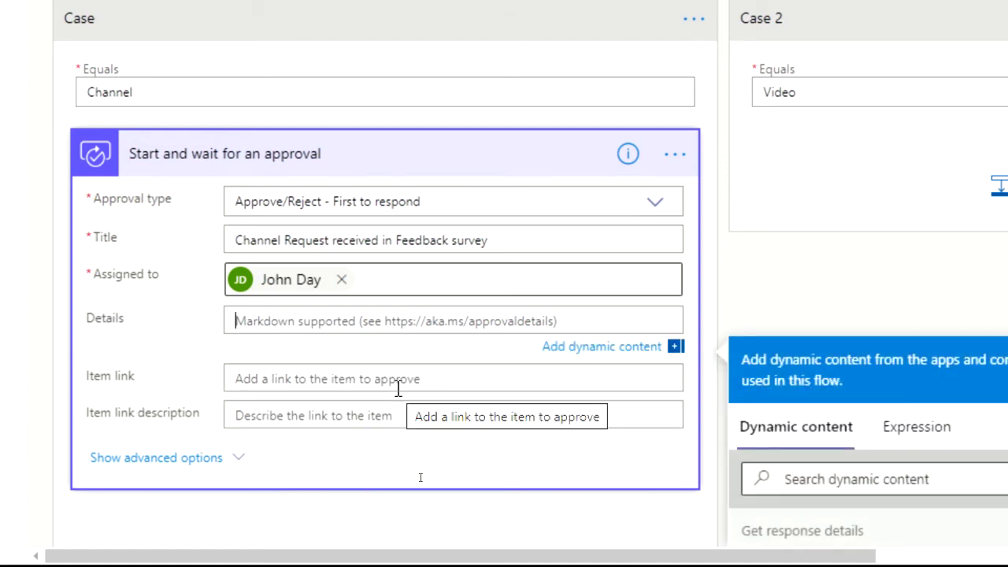
{"action": "type", "text": "Please review the Channel request made by"}
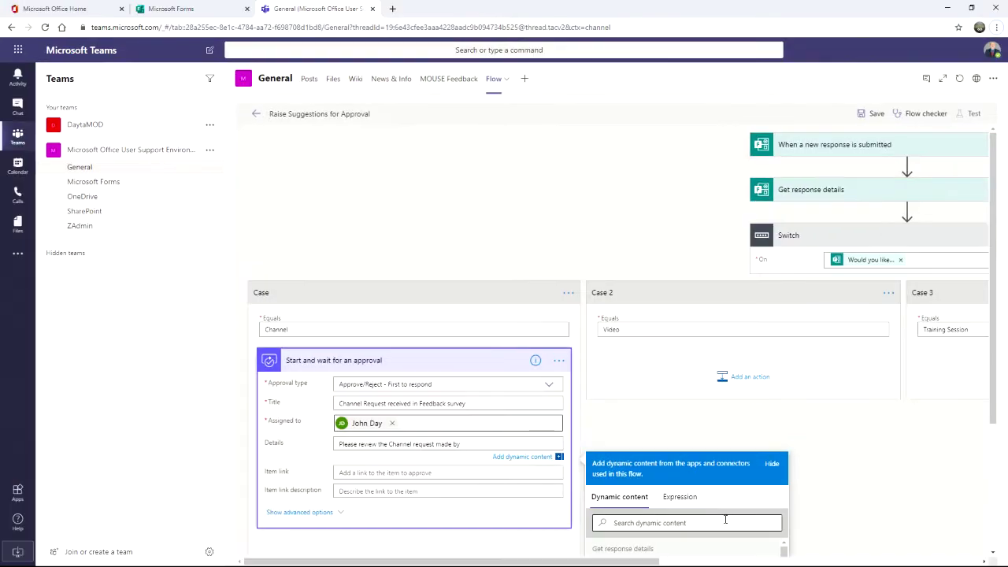
{"action": "scroll", "coordinate": [994, 402], "scroll_direction": "down", "scroll_amount": 3}
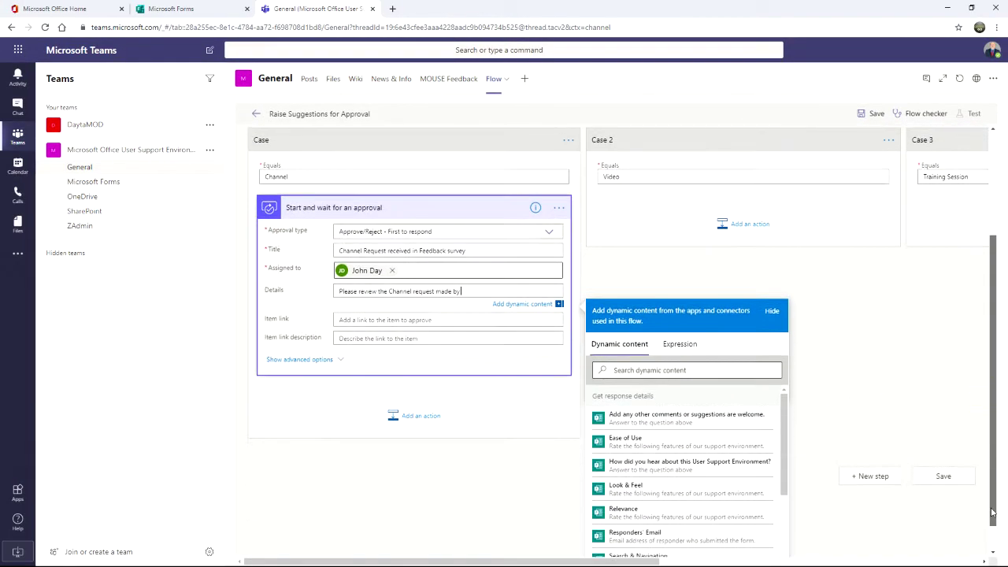
{"action": "scroll", "coordinate": [719, 500], "scroll_direction": "down", "scroll_amount": 2}
{"action": "left_click", "coordinate": [635, 407]}
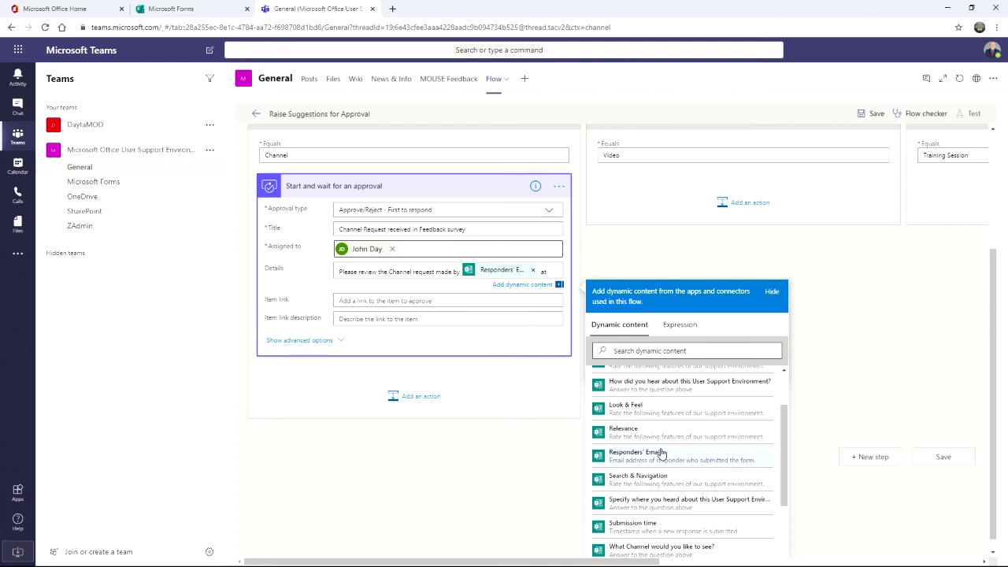
{"action": "type", "text": "at"}
{"action": "scroll", "coordinate": [668, 473], "scroll_direction": "down", "scroll_amount": 1}
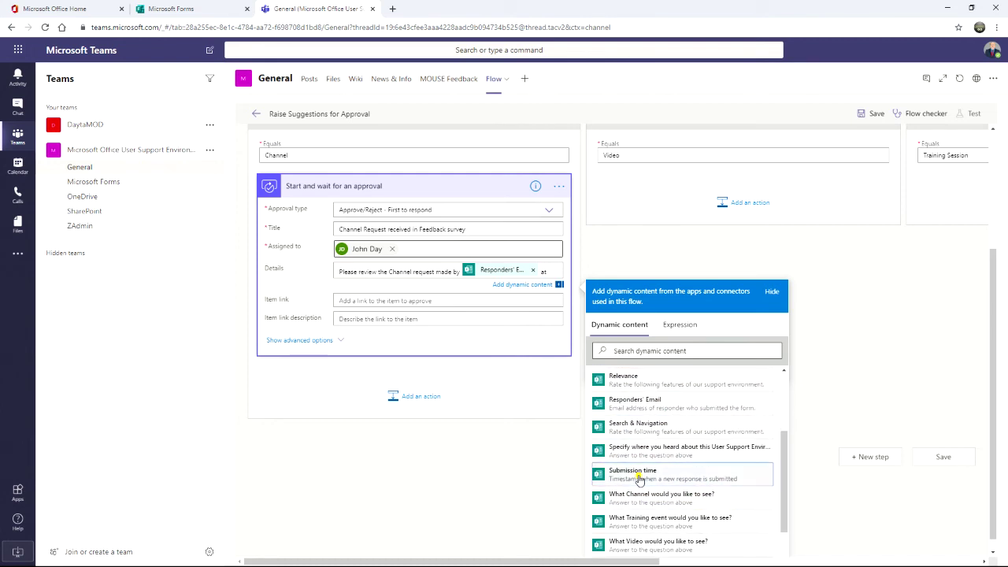
{"action": "left_click", "coordinate": [638, 475]}
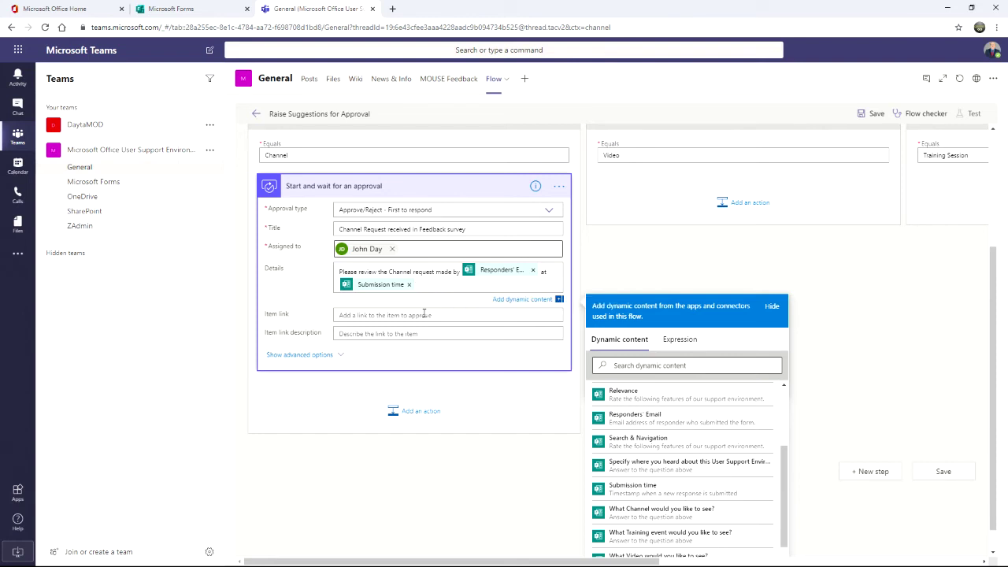
{"action": "left_click", "coordinate": [438, 237]}
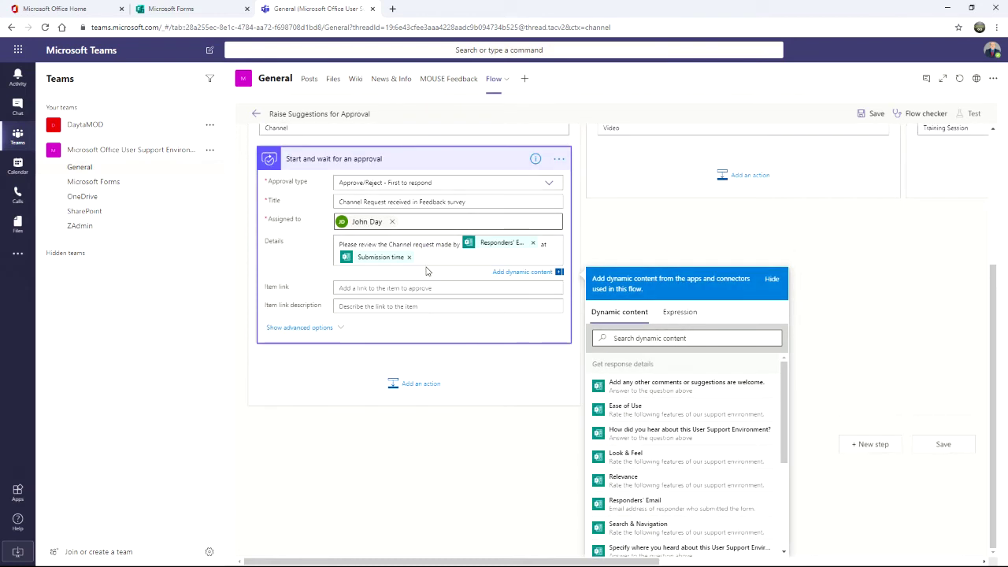
Step: Add a 'Channel requested:' line followed by the form's What Channel answer
{"action": "key", "text": "Return"}
{"action": "key", "text": "Return"}
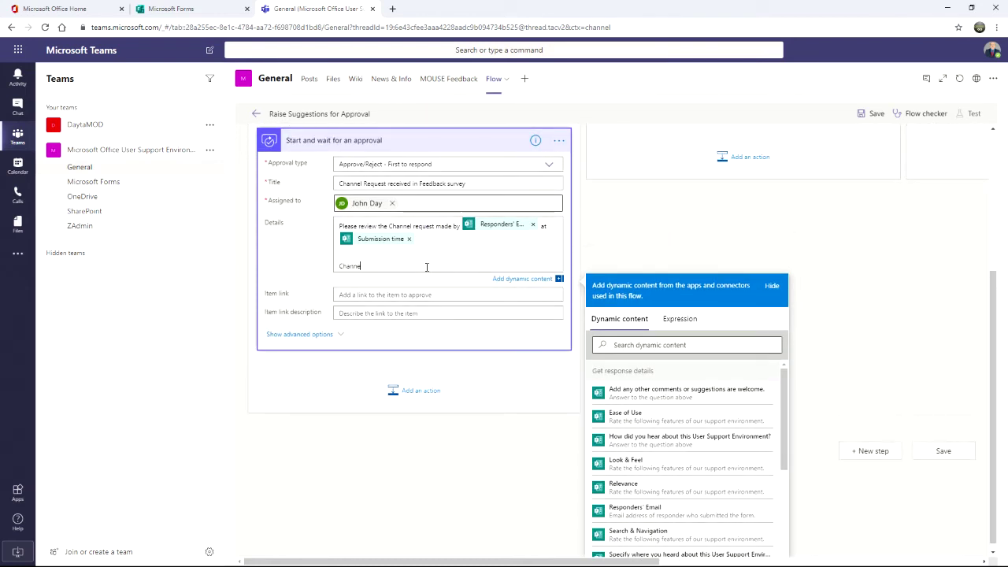
{"action": "type", "text": "Channel requested:"}
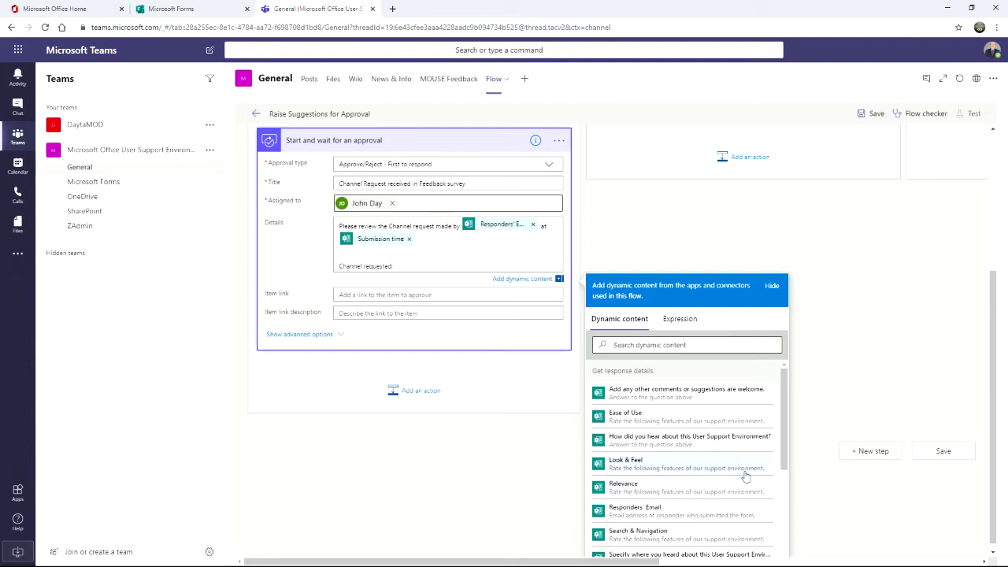
{"action": "left_click_drag", "start_coordinate": [785, 438], "coordinate": [786, 523]}
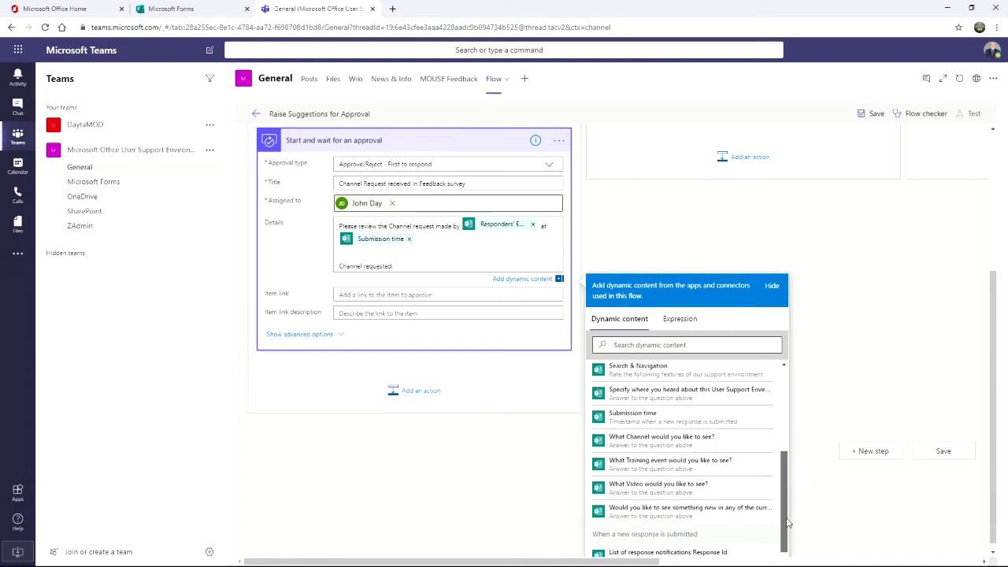
{"action": "left_click", "coordinate": [610, 449]}
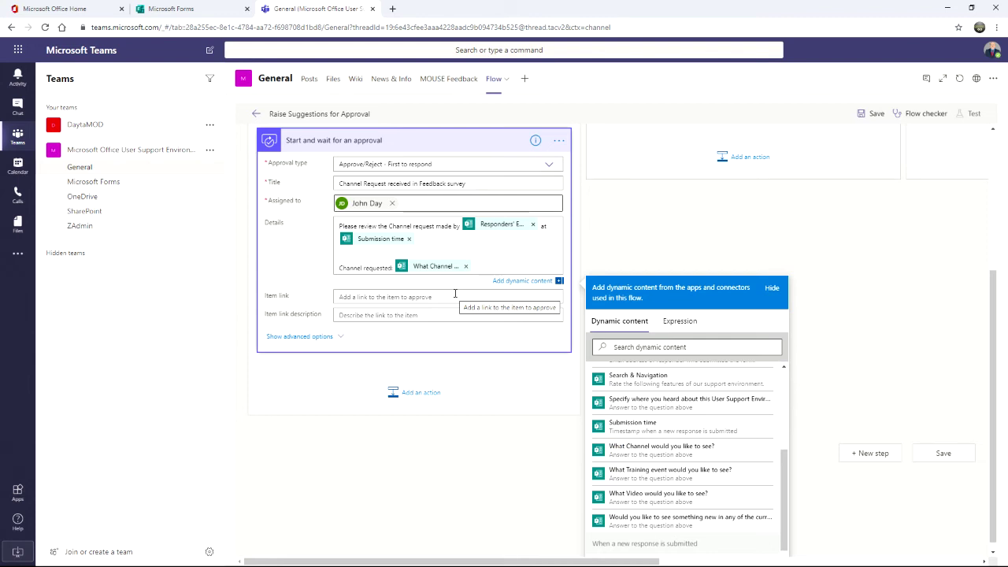
{"action": "left_click", "coordinate": [447, 295]}
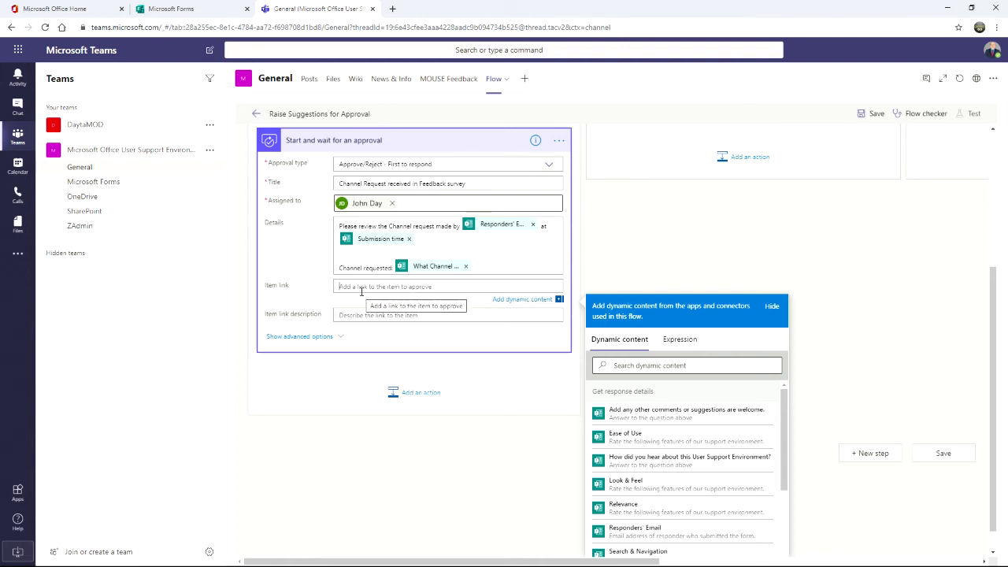
{"action": "scroll", "coordinate": [747, 511], "scroll_direction": "down", "scroll_amount": 5}
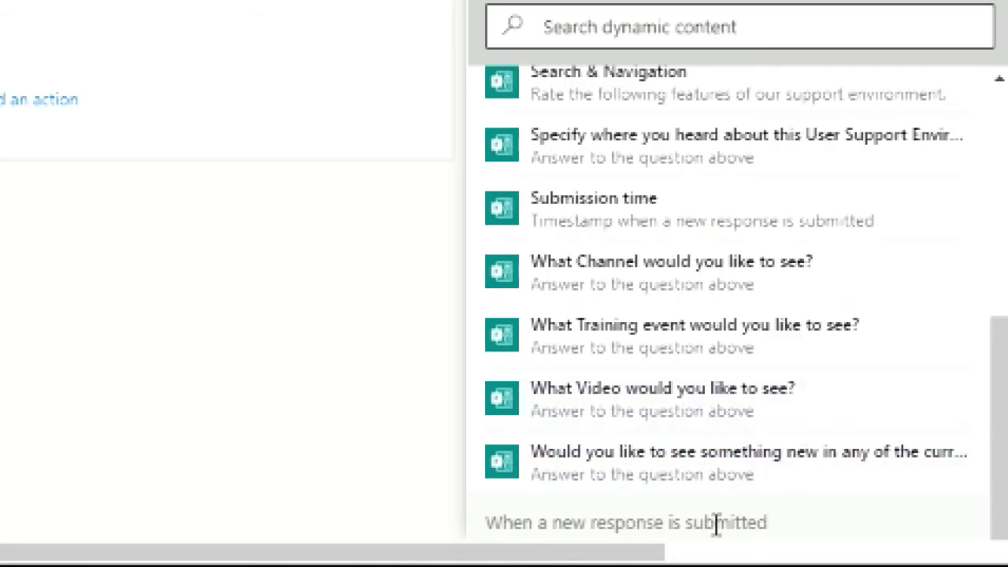
{"action": "scroll", "coordinate": [716, 522], "scroll_direction": "down", "scroll_amount": 2}
Step: Set Item link to the form's Response Id, described as 'Link to feedback Form'
{"action": "left_click", "coordinate": [644, 512]}
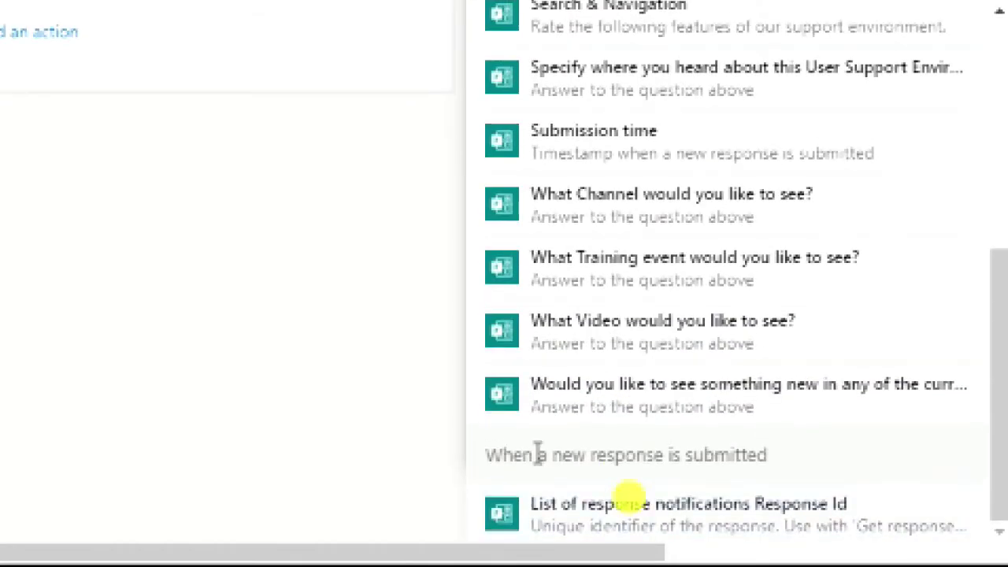
{"action": "left_click", "coordinate": [462, 408]}
{"action": "type", "text": "Link to feee"}
{"action": "key", "text": "BackSpace"}
{"action": "type", "text": "dback Form"}
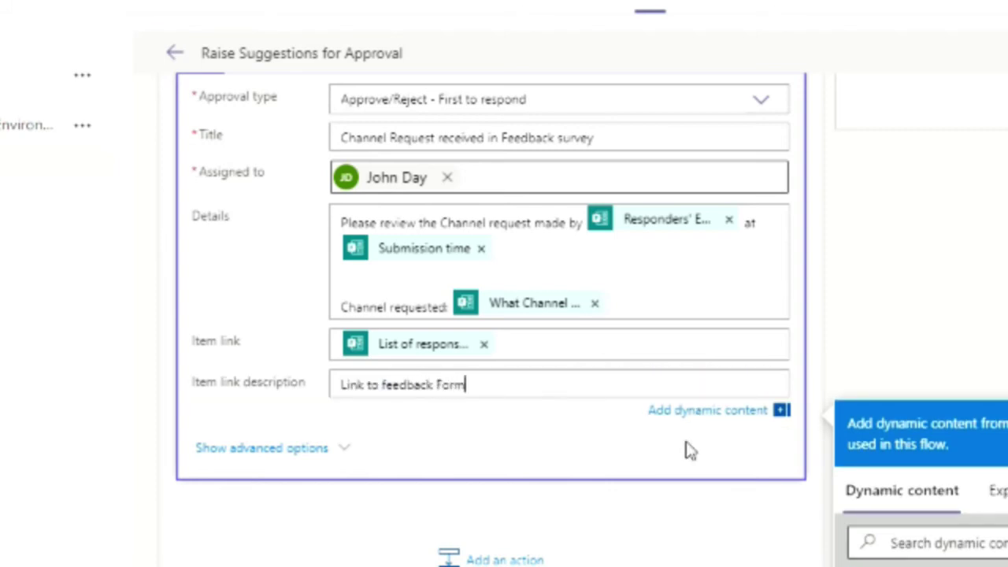
{"action": "left_click", "coordinate": [933, 237]}
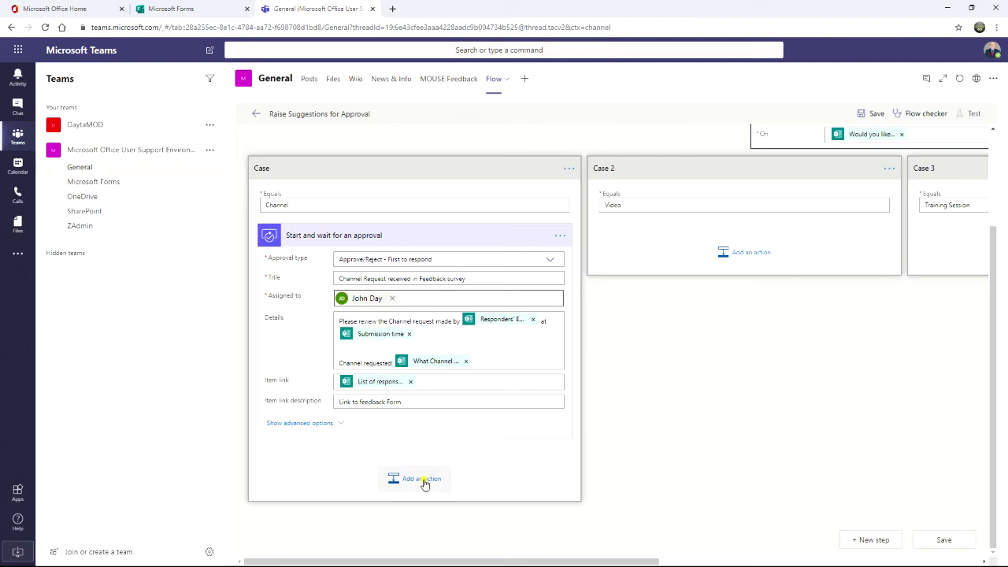
Step: Add a Control > Condition step below 'Start and wait for an approval'
{"action": "left_click", "coordinate": [423, 481]}
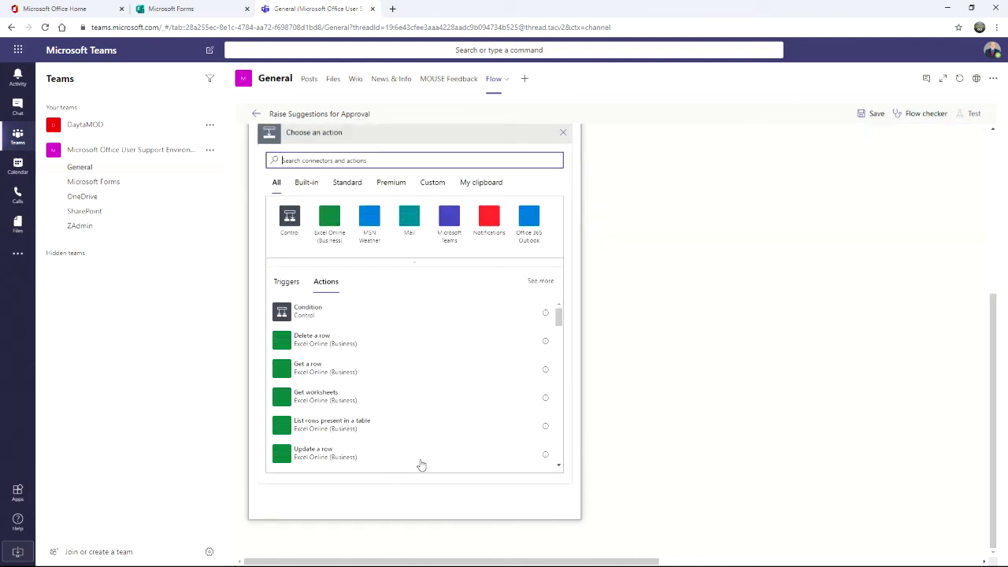
{"action": "scroll", "coordinate": [421, 460], "scroll_direction": "up", "scroll_amount": 2}
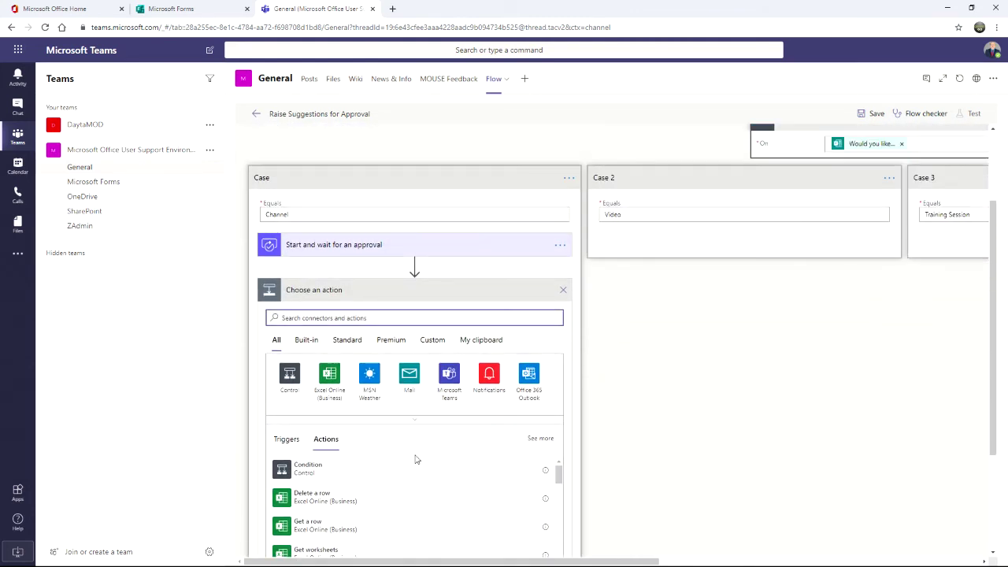
{"action": "scroll", "coordinate": [307, 363], "scroll_direction": "down", "scroll_amount": 1}
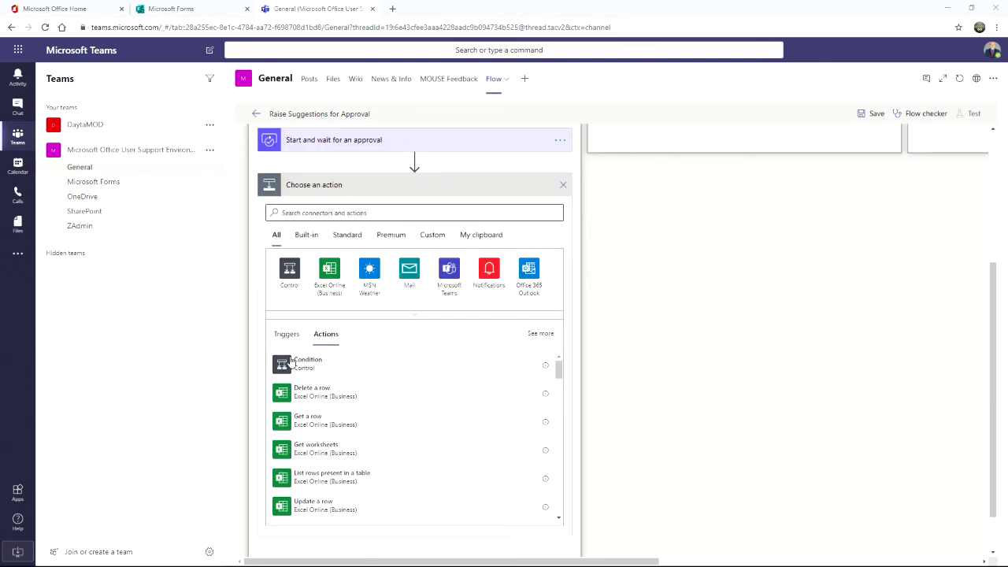
{"action": "left_click", "coordinate": [290, 272]}
{"action": "left_click", "coordinate": [289, 273]}
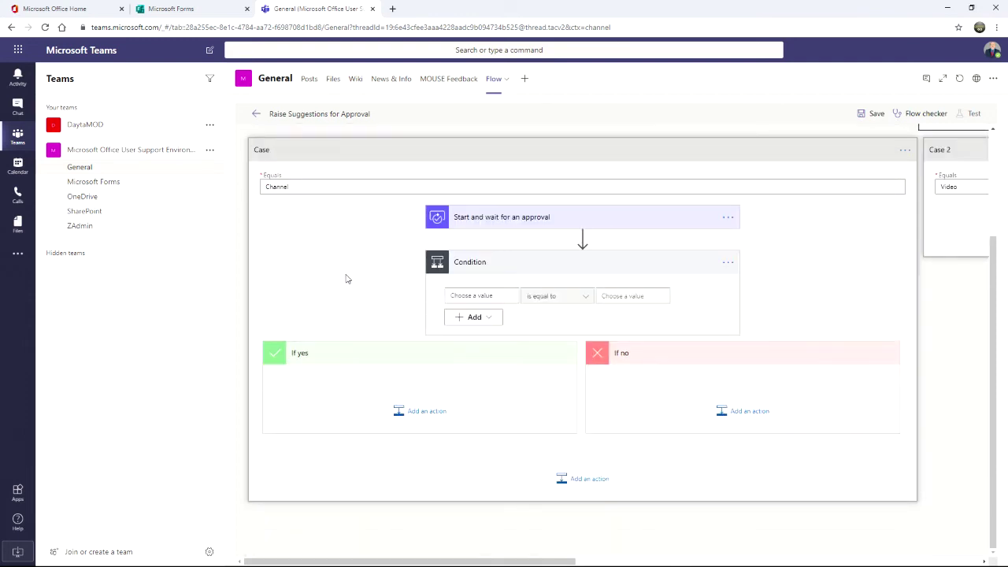
Step: Set the condition to approval Outcome 'is equal to' Approve
{"action": "left_click", "coordinate": [475, 298]}
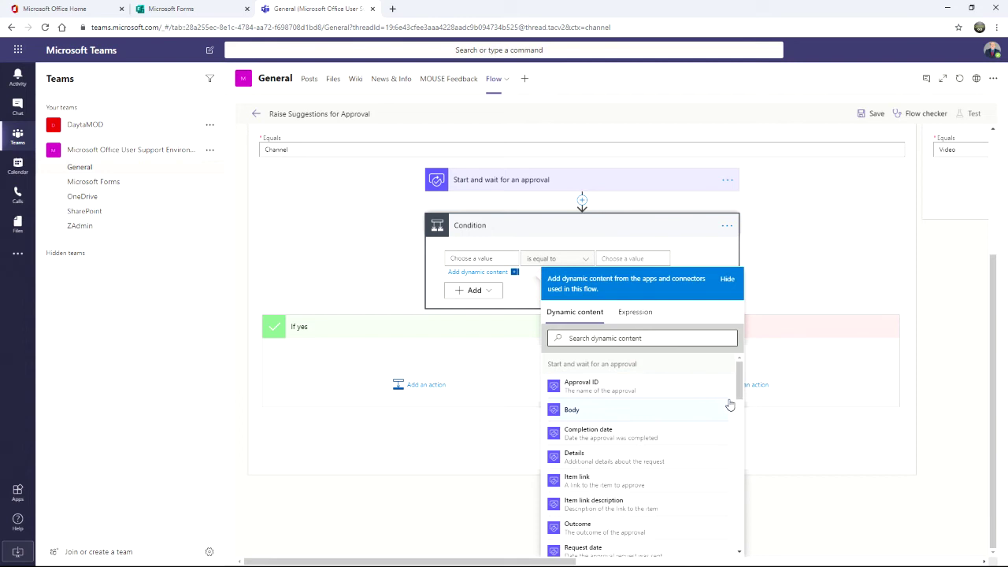
{"action": "left_click_drag", "start_coordinate": [739, 396], "coordinate": [739, 412]}
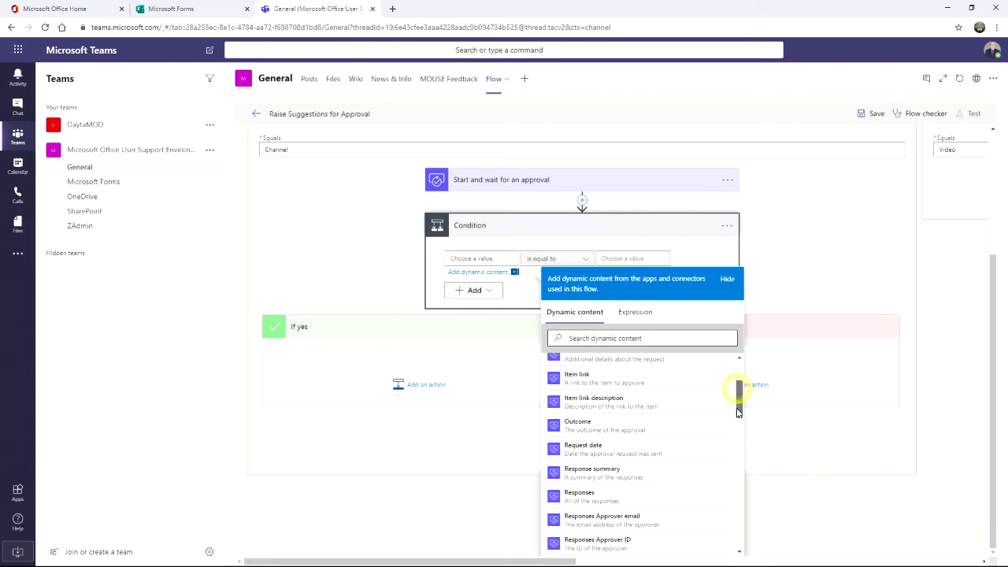
{"action": "left_click", "coordinate": [567, 420]}
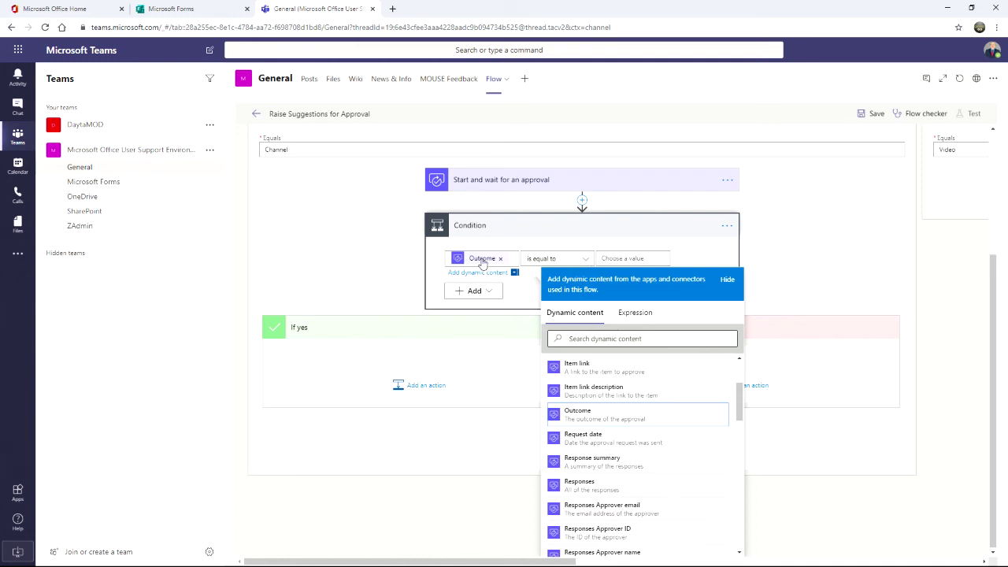
{"action": "left_click", "coordinate": [622, 259]}
{"action": "type", "text": "Approve"}
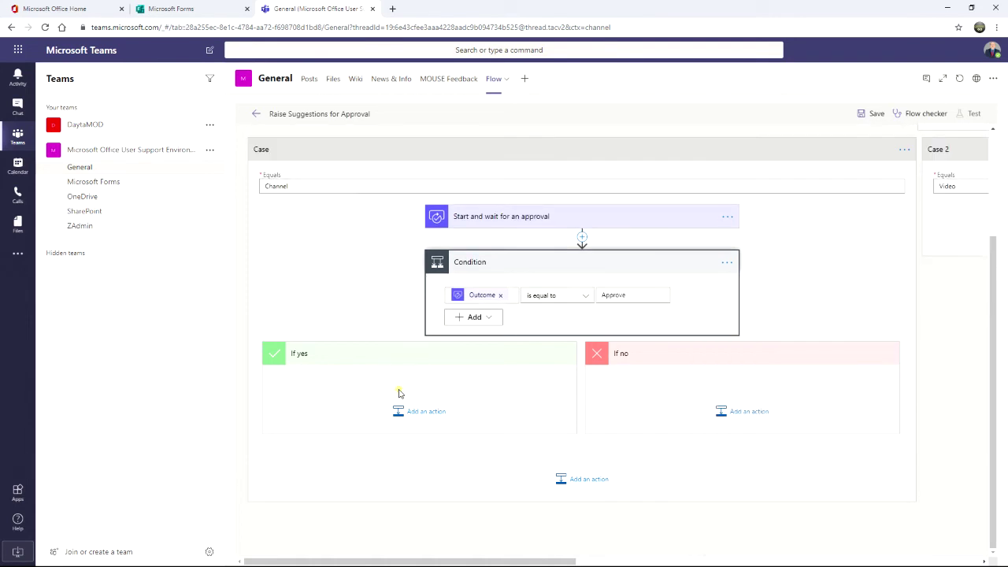
Step: Add a Notifications 'Send me an email notification' action to the If no branch
{"action": "left_click", "coordinate": [746, 415]}
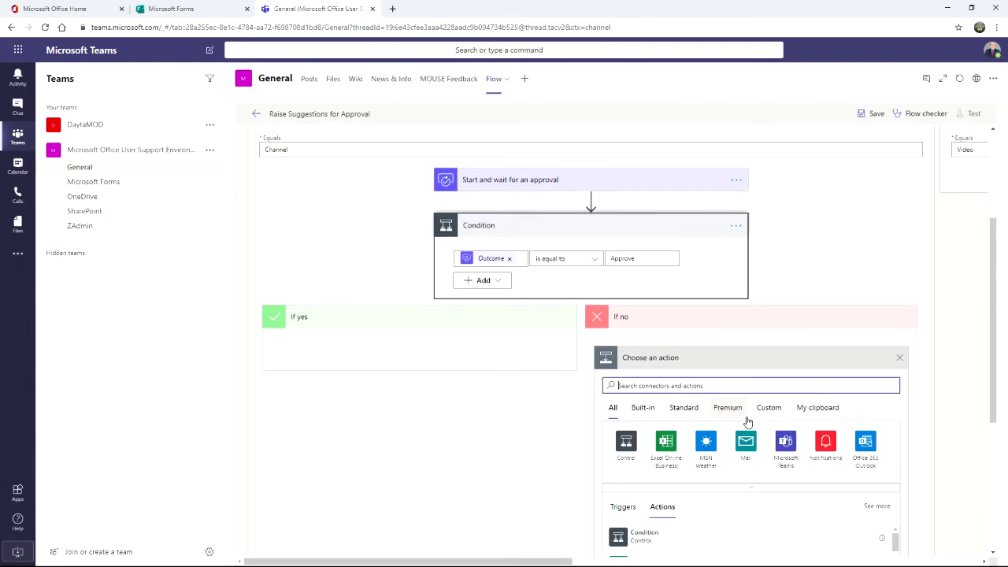
{"action": "left_click", "coordinate": [824, 448]}
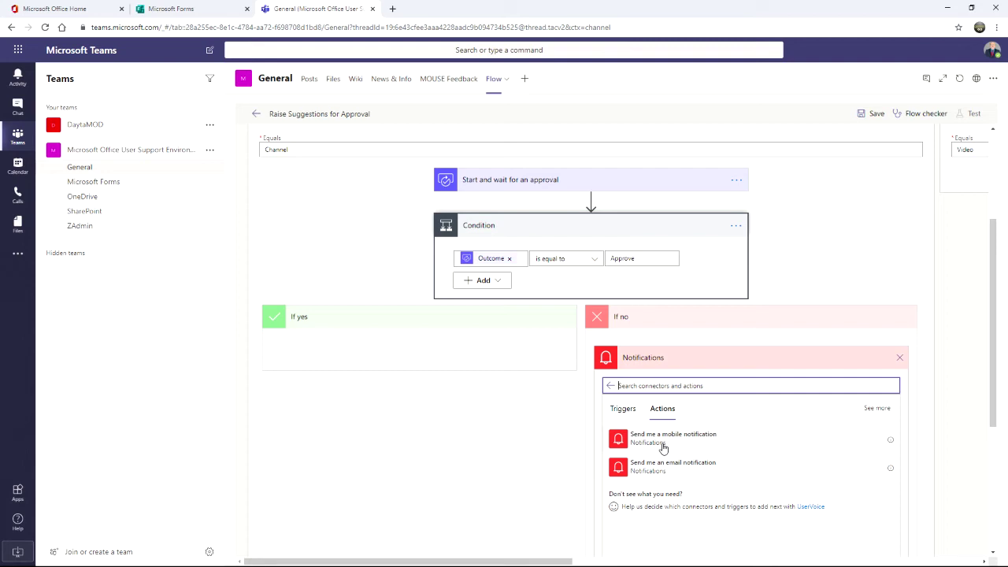
{"action": "left_click", "coordinate": [663, 439]}
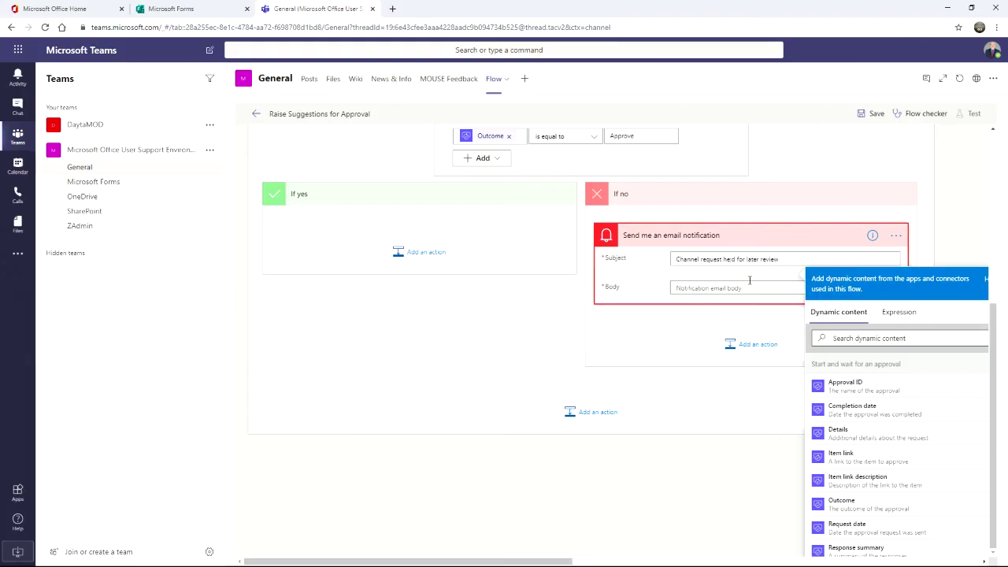
Step: Fix the subject typo and write a body saying the requested What Channel is held for later review
{"action": "left_click", "coordinate": [733, 260]}
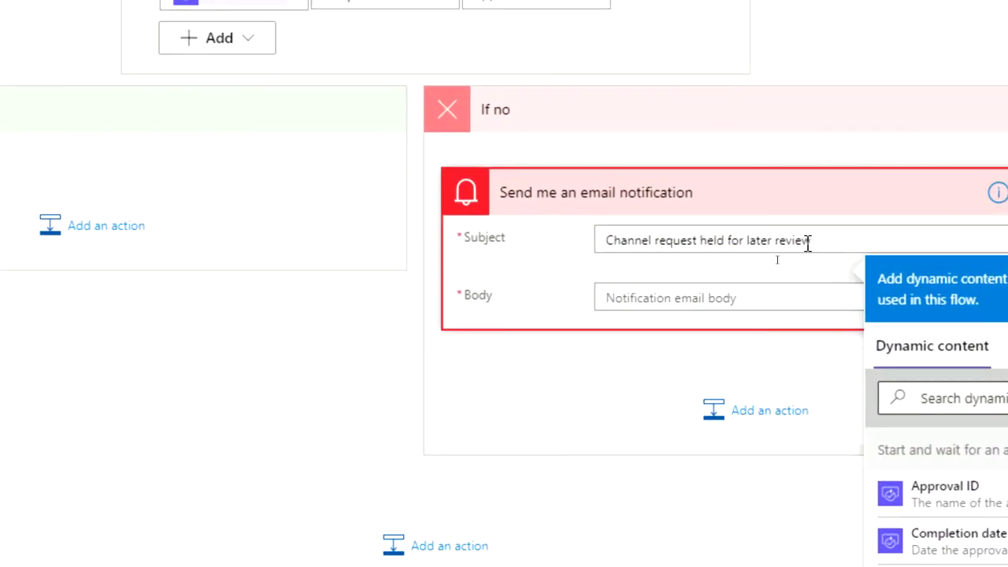
{"action": "left_click", "coordinate": [652, 299]}
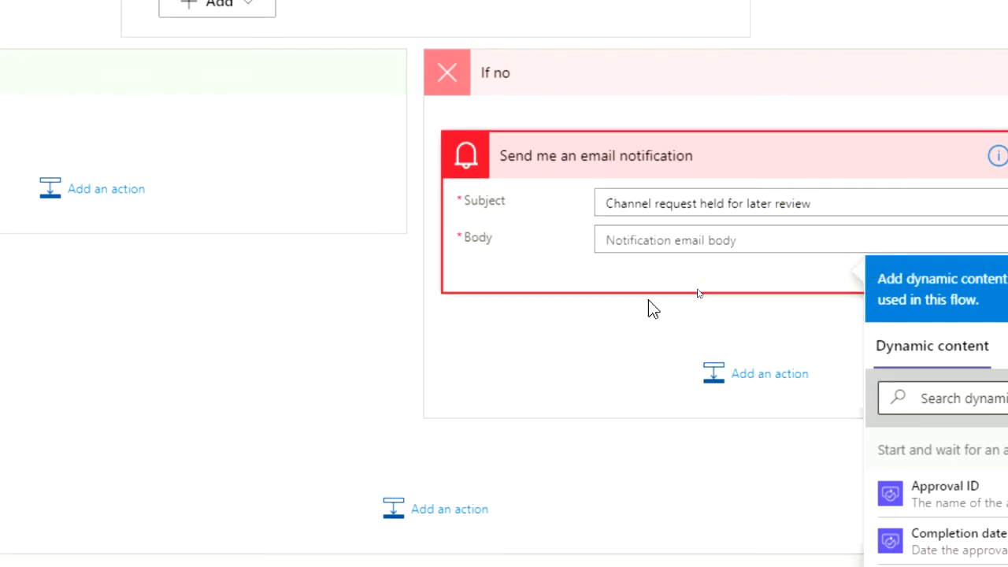
{"action": "type", "text": "Your request for the channel "}
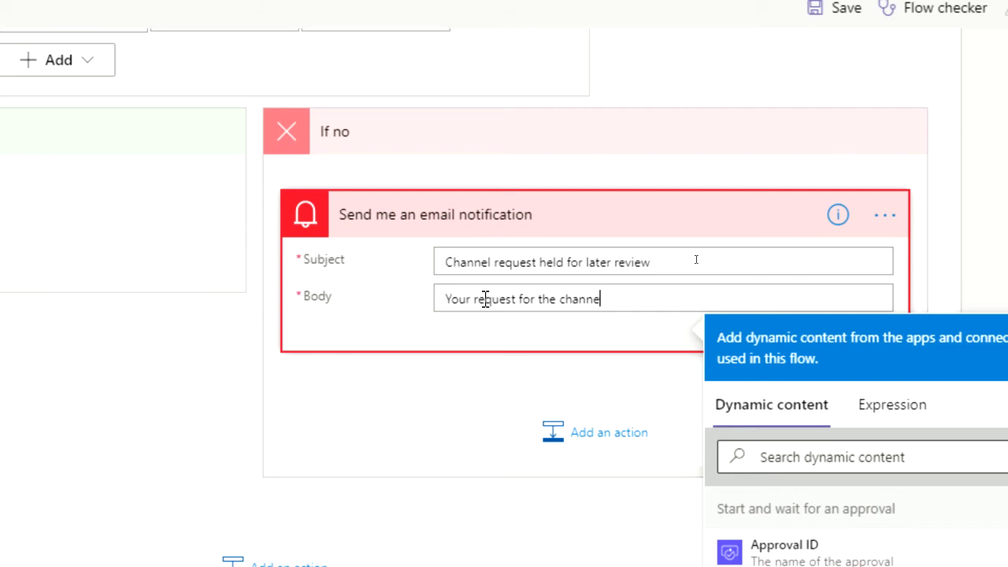
{"action": "type", "text": "'"}
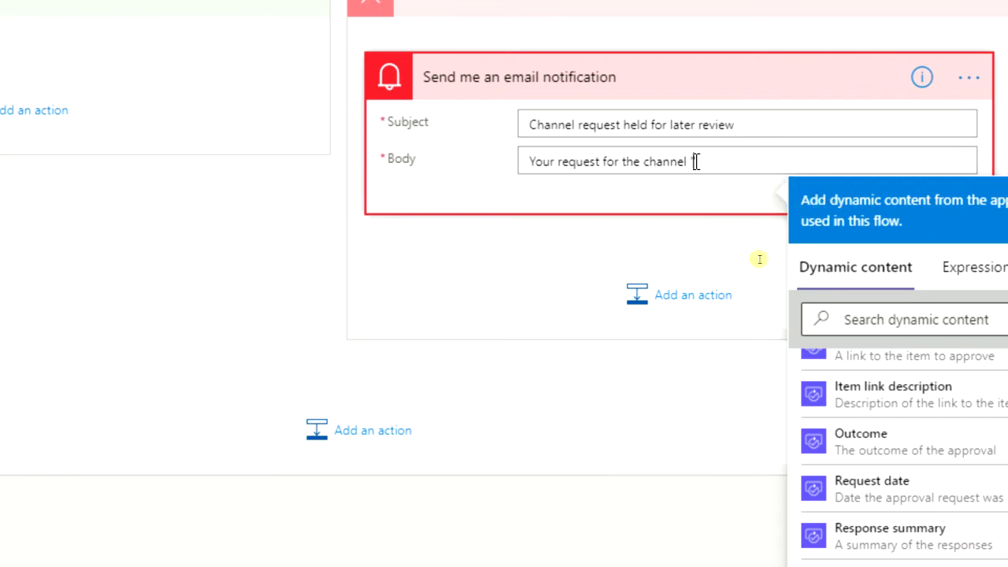
{"action": "left_click_drag", "start_coordinate": [1007, 443], "coordinate": [1007, 399]}
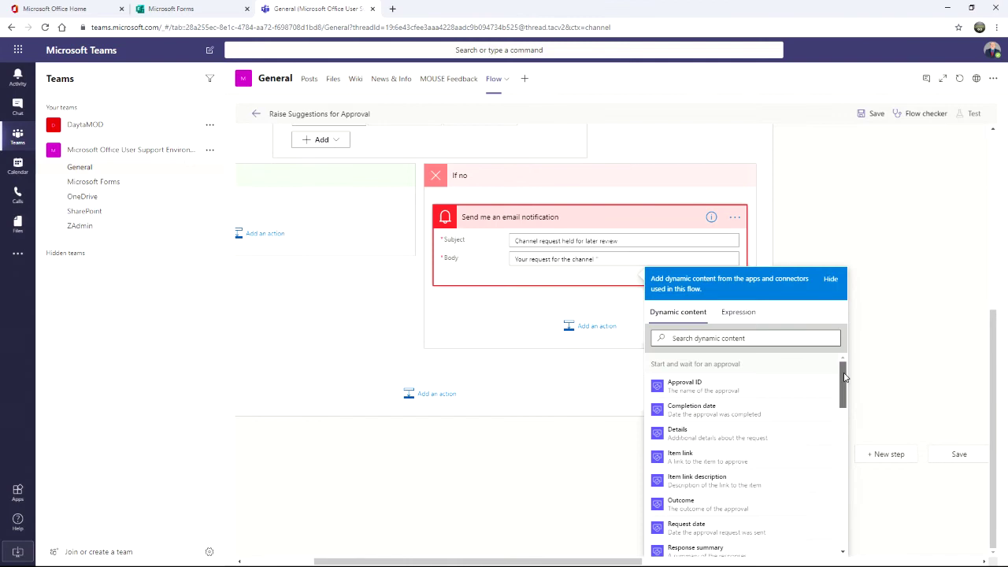
{"action": "left_click_drag", "start_coordinate": [844, 378], "coordinate": [843, 518]}
{"action": "left_click", "coordinate": [696, 465]}
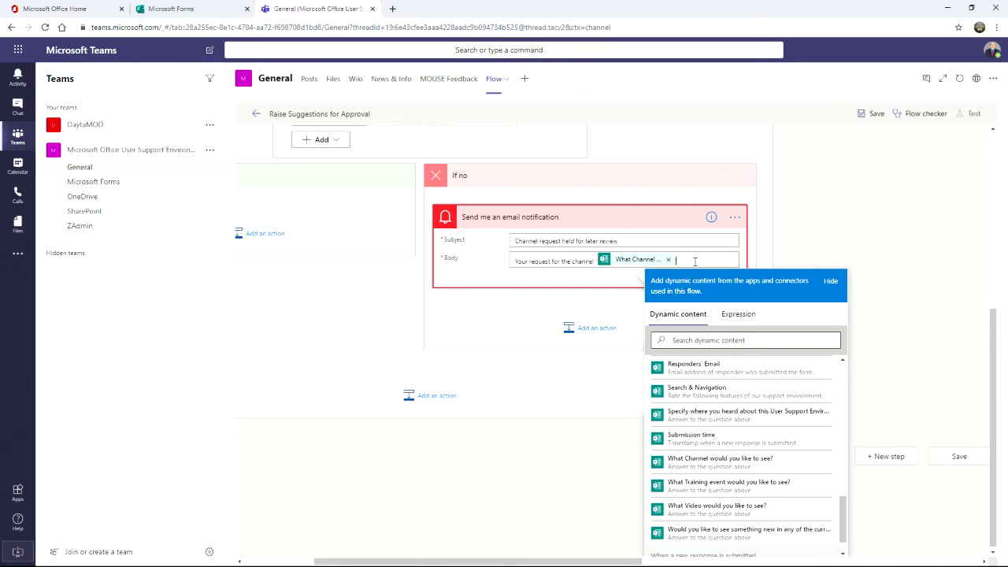
{"action": "type", "text": "'"}
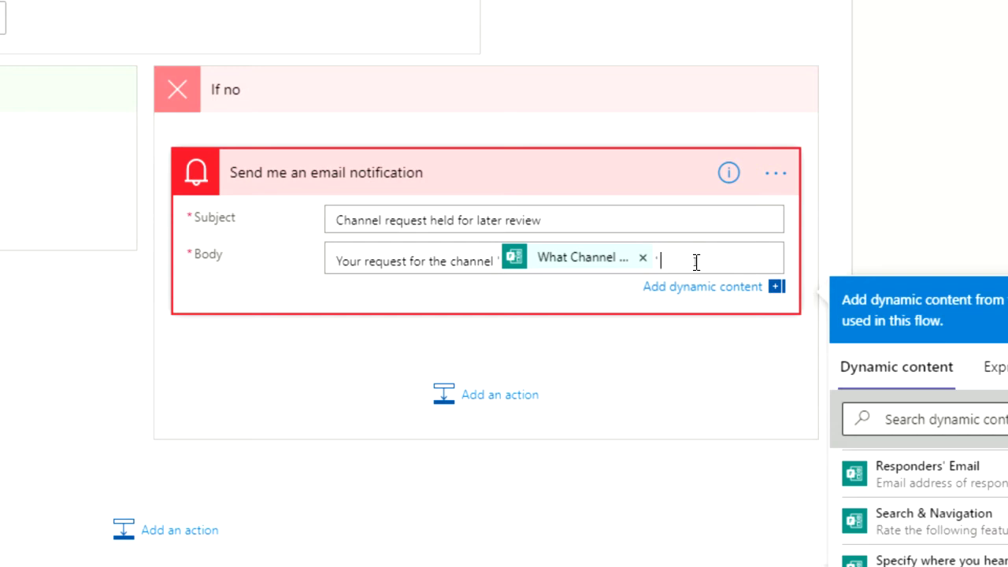
{"action": "type", "text": " will not be actioned"}
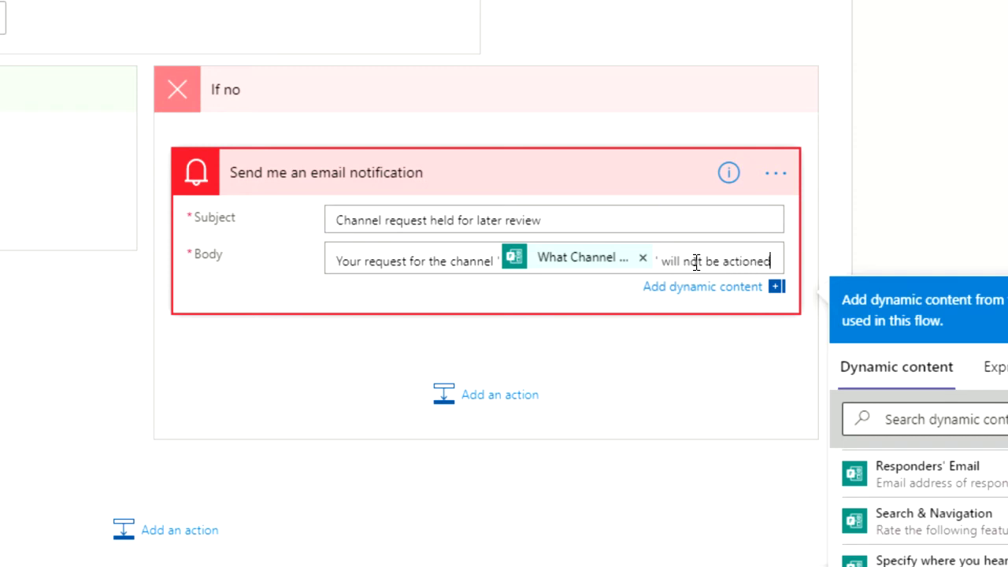
{"action": "type", "text": " at this time, "}
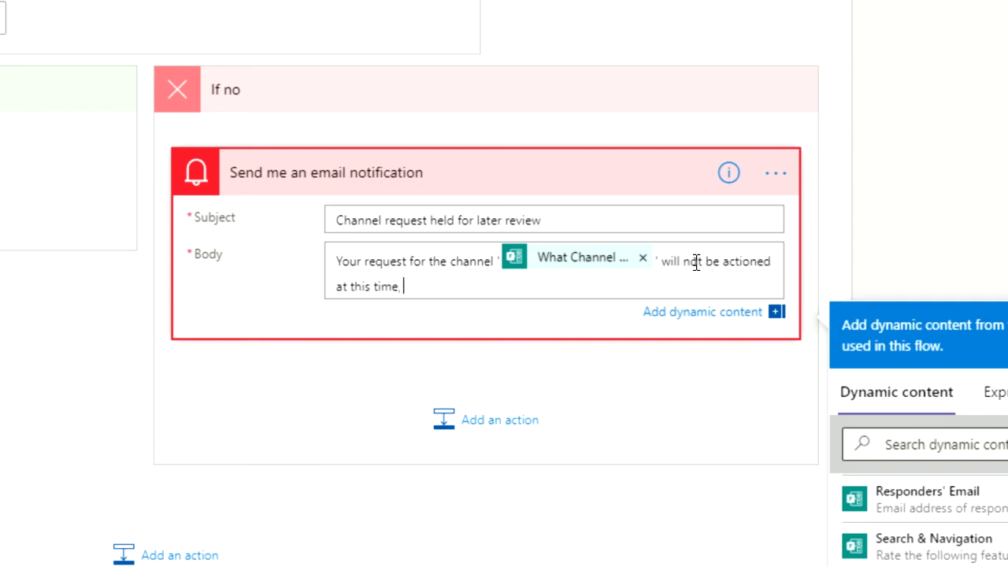
{"action": "type", "text": "but we will hold i"}
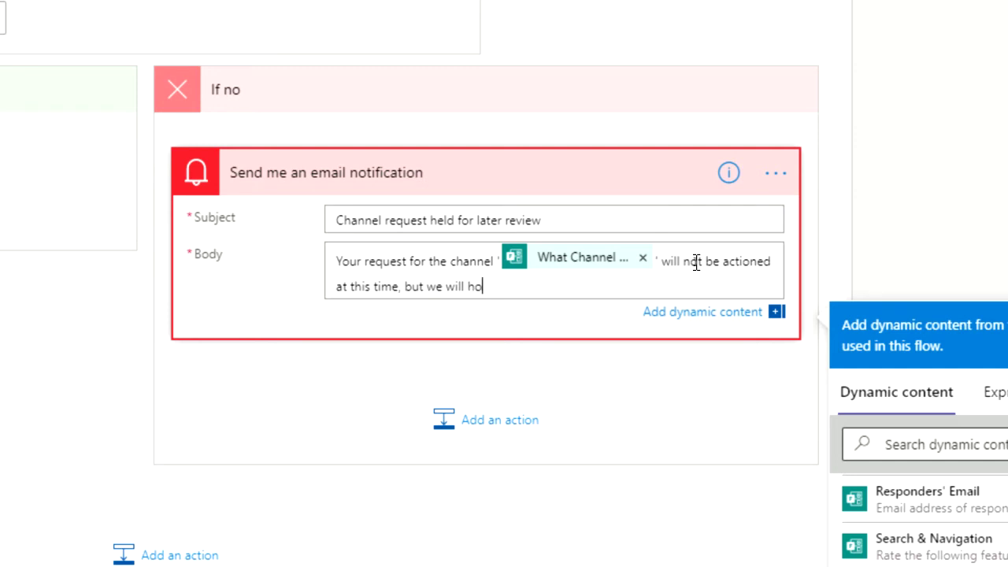
{"action": "type", "text": "t for later review in case there is a need for it."}
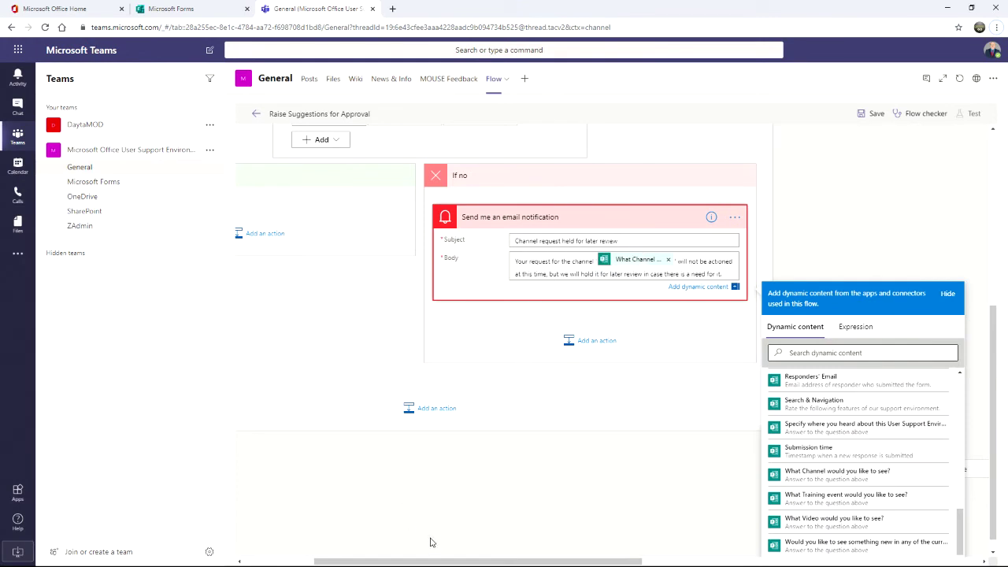
{"action": "left_click_drag", "start_coordinate": [426, 562], "coordinate": [357, 562]}
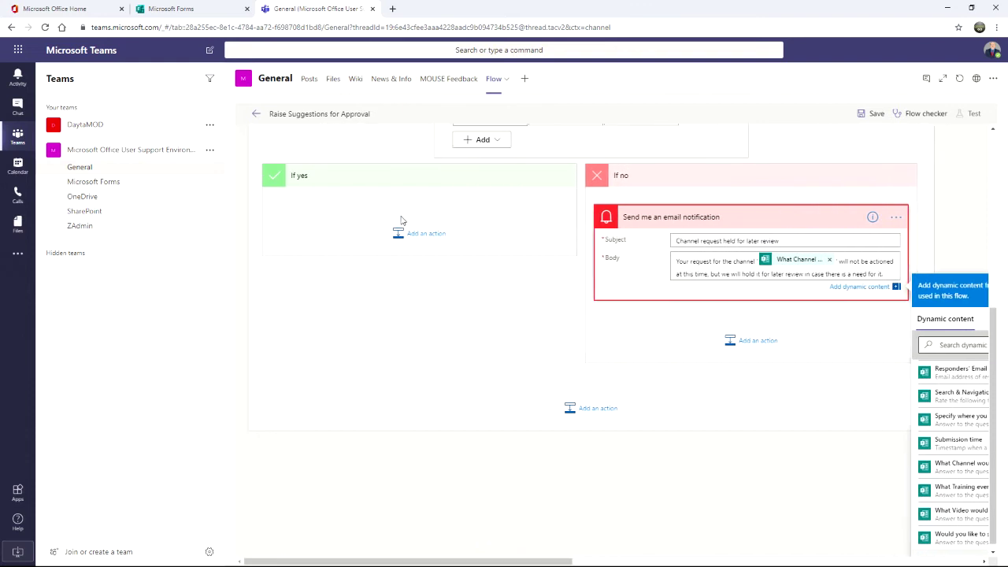
Step: Copy the If no email notification and paste it into the If yes branch from My clipboard
{"action": "left_click", "coordinate": [896, 222]}
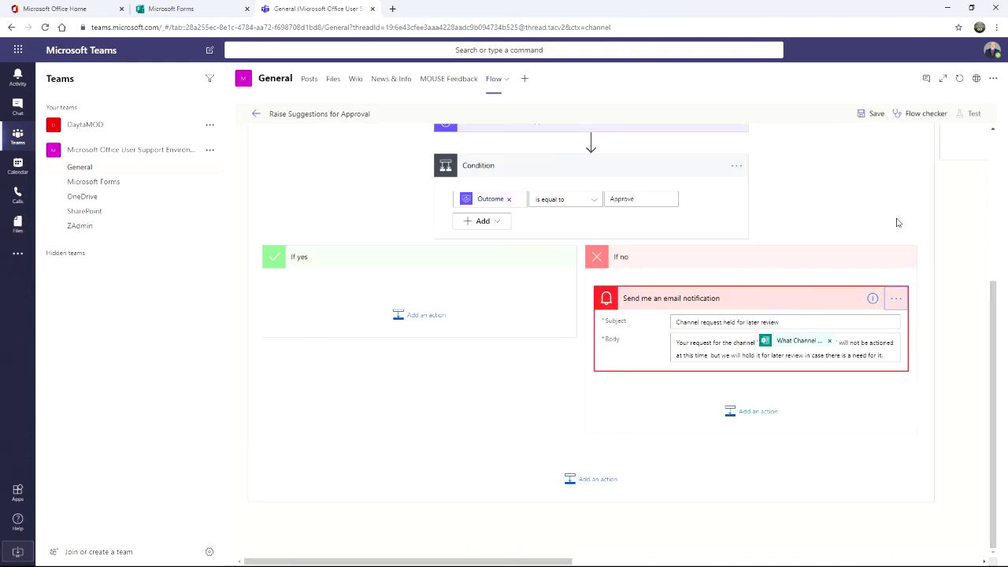
{"action": "left_click", "coordinate": [896, 300]}
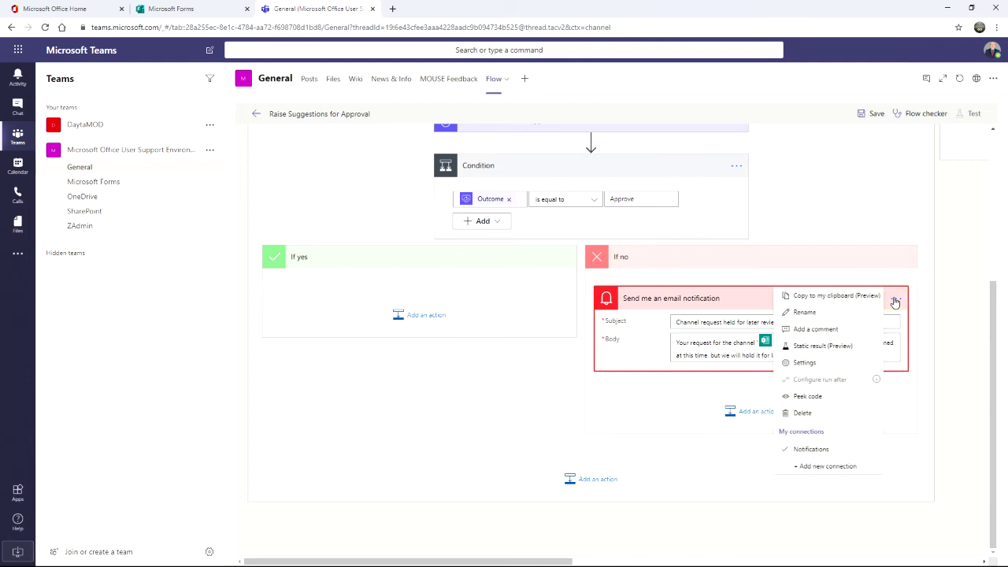
{"action": "left_click", "coordinate": [847, 297]}
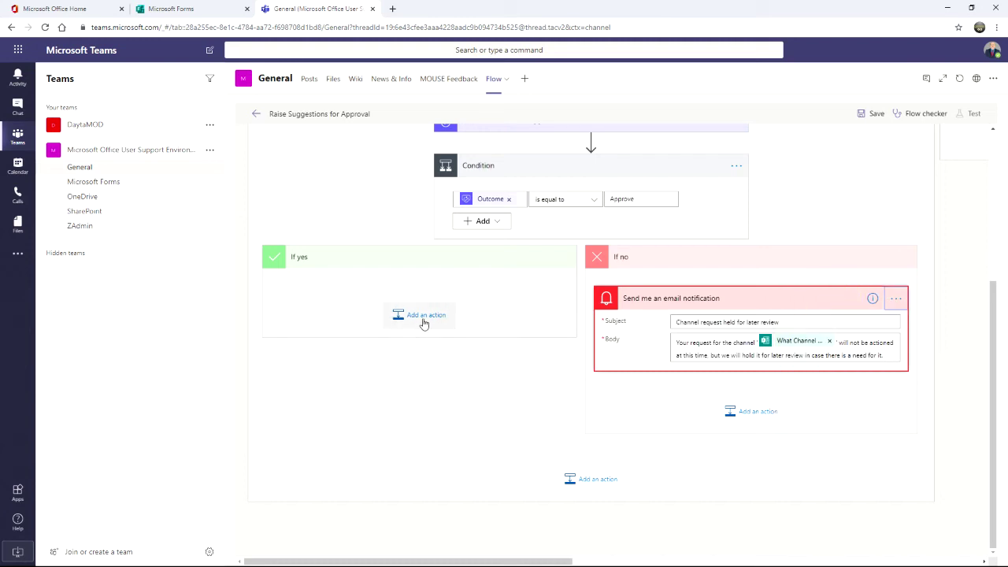
{"action": "left_click", "coordinate": [424, 321]}
{"action": "left_click", "coordinate": [495, 267]}
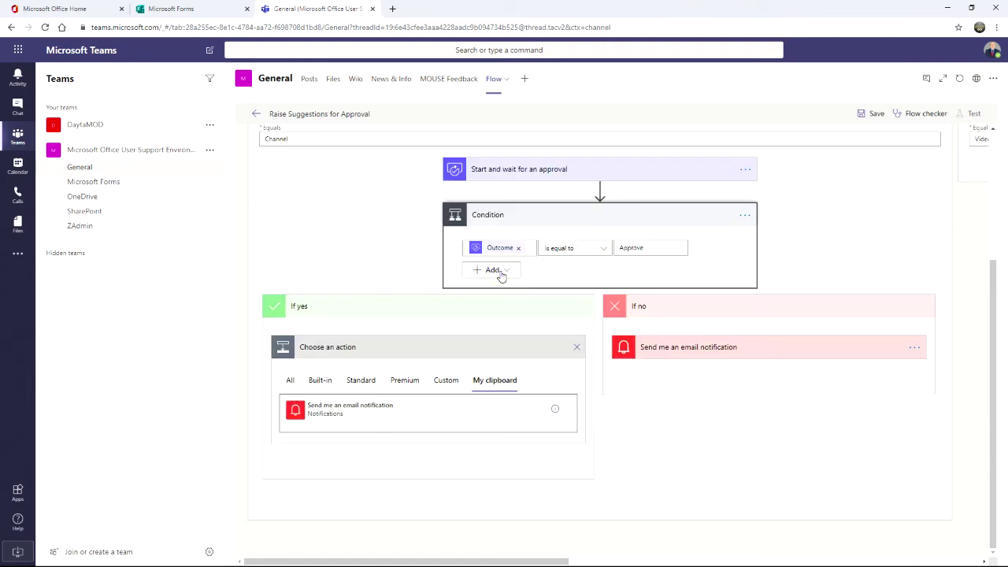
{"action": "left_click", "coordinate": [496, 381]}
{"action": "left_click", "coordinate": [299, 411]}
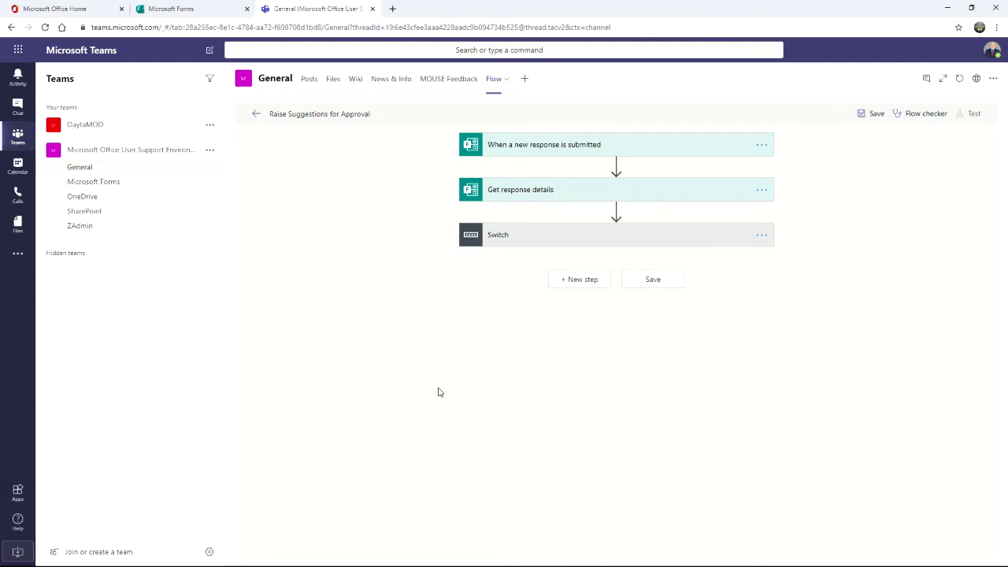
Step: Expand the Switch, its first case and the Condition to show both branches
{"action": "left_click", "coordinate": [528, 243]}
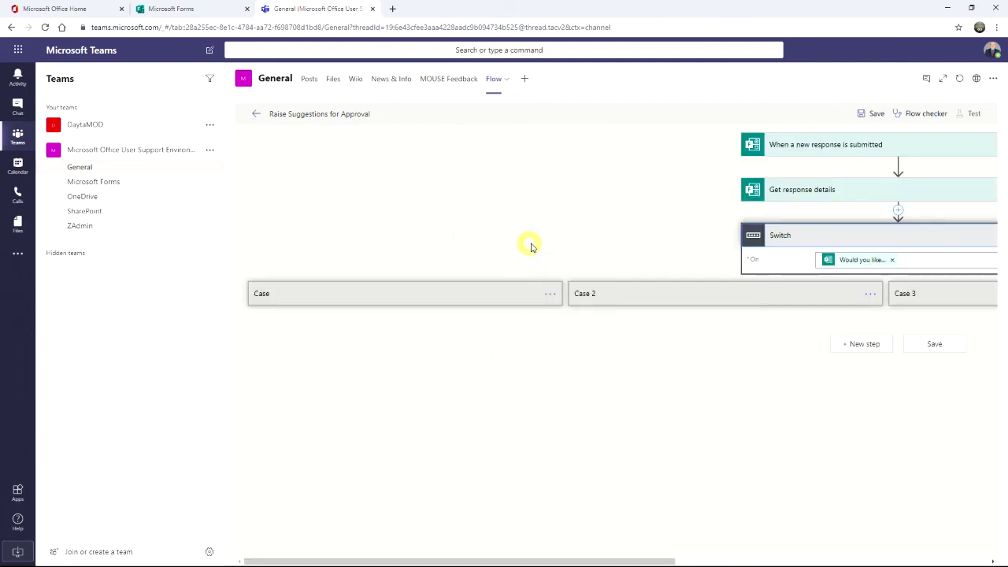
{"action": "left_click", "coordinate": [458, 298]}
{"action": "left_click", "coordinate": [434, 409]}
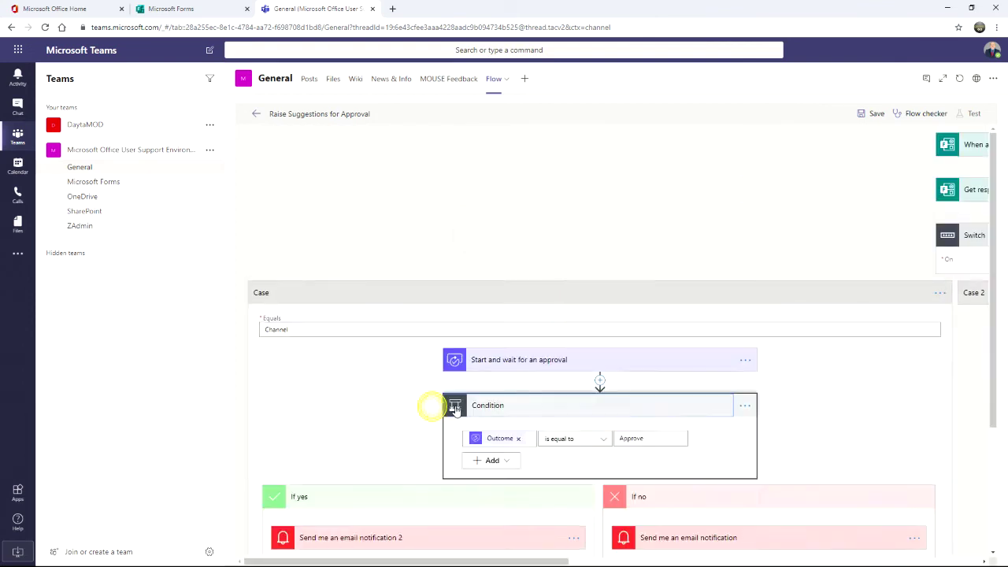
{"action": "scroll", "coordinate": [531, 412], "scroll_direction": "down", "scroll_amount": 2}
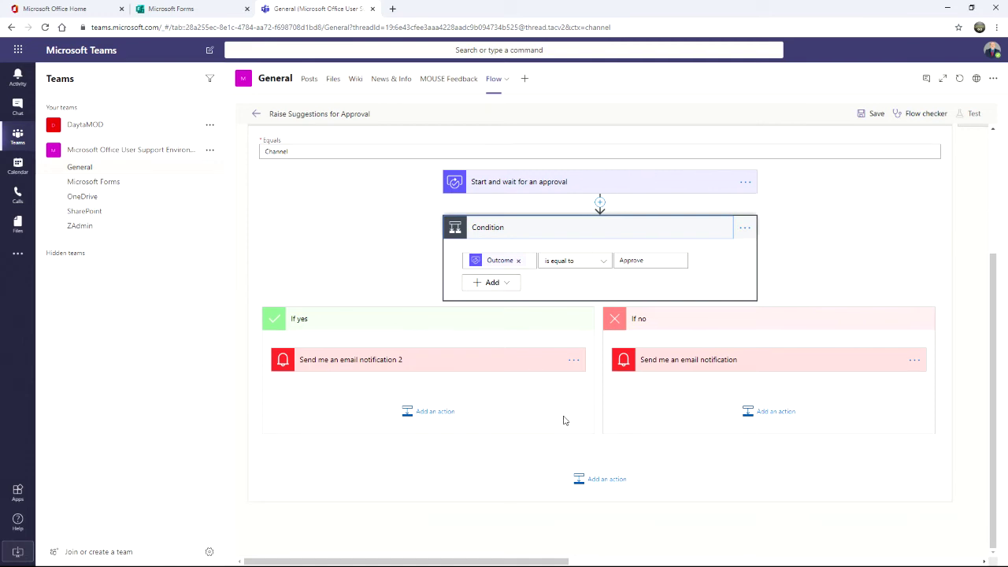
Step: Rename the If yes email action to 'Send Approved email notification'
{"action": "left_click", "coordinate": [576, 362]}
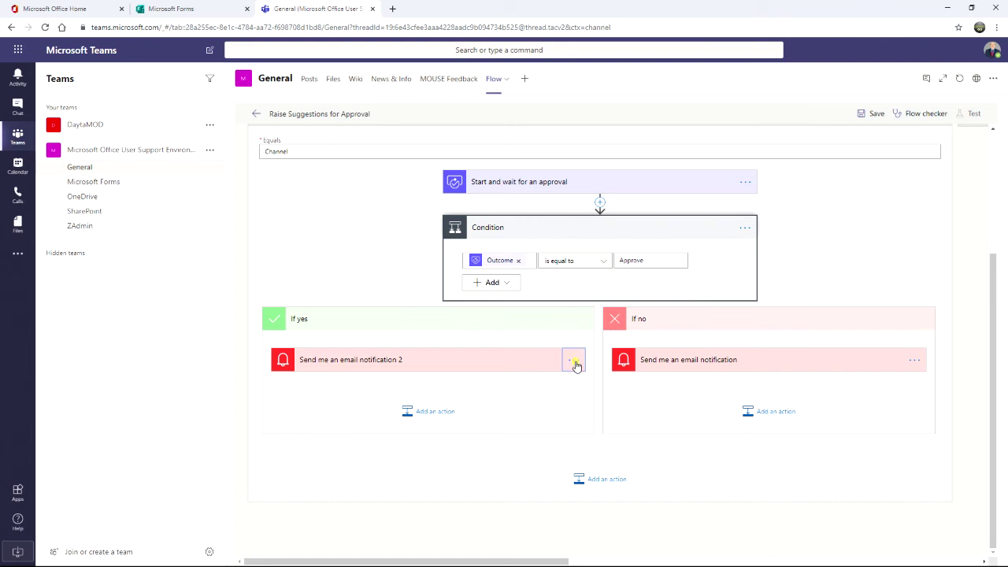
{"action": "left_click_drag", "start_coordinate": [370, 360], "coordinate": [321, 361]}
{"action": "type", "text": "Approved"}
{"action": "left_click", "coordinate": [354, 360]}
{"action": "type", "text": "email"}
{"action": "key", "text": "BackSpace"}
{"action": "key", "text": "BackSpace"}
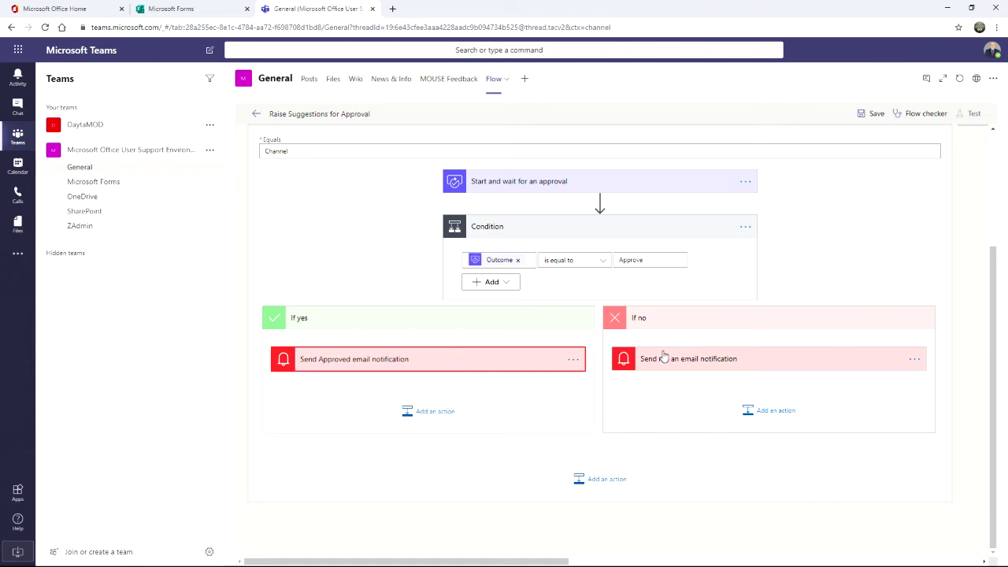
Step: Rename the If no email action to 'Send On Hold an email notification'
{"action": "left_click", "coordinate": [671, 359]}
{"action": "left_click", "coordinate": [914, 344]}
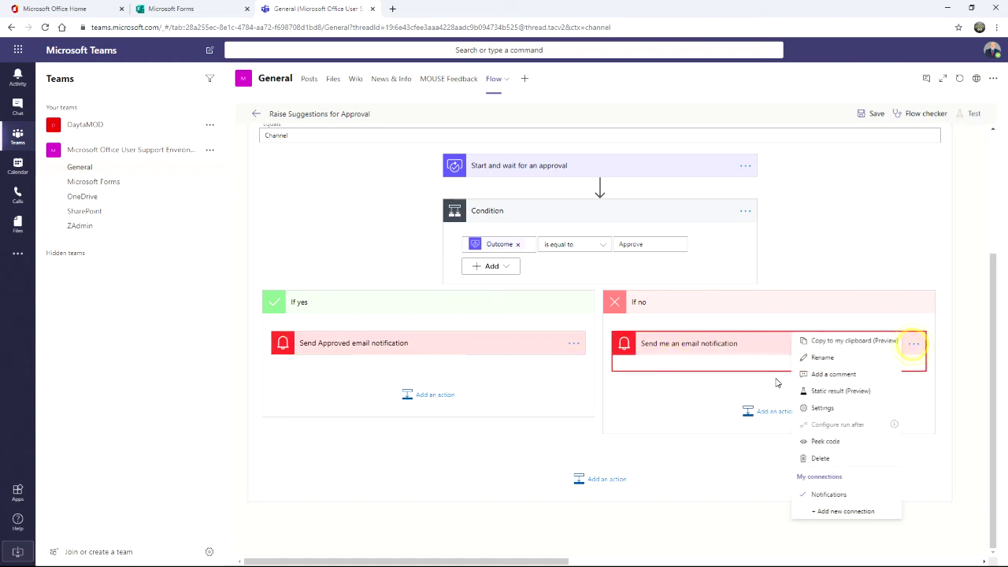
{"action": "left_click", "coordinate": [824, 359]}
{"action": "left_click", "coordinate": [668, 344]}
{"action": "key", "text": "BackSpace"}
{"action": "key", "text": "BackSpace"}
{"action": "type", "text": "On Hold"}
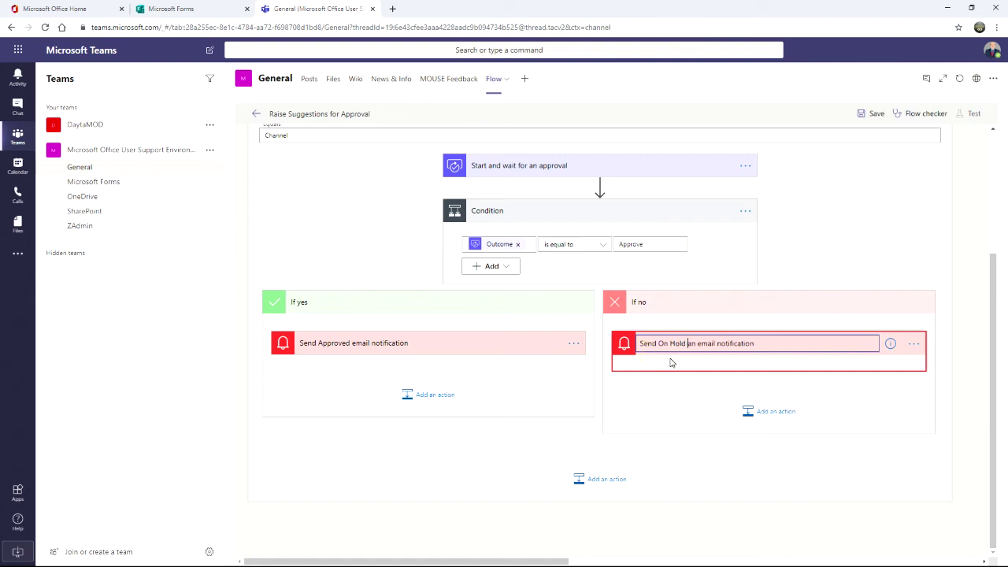
{"action": "key", "text": "Return"}
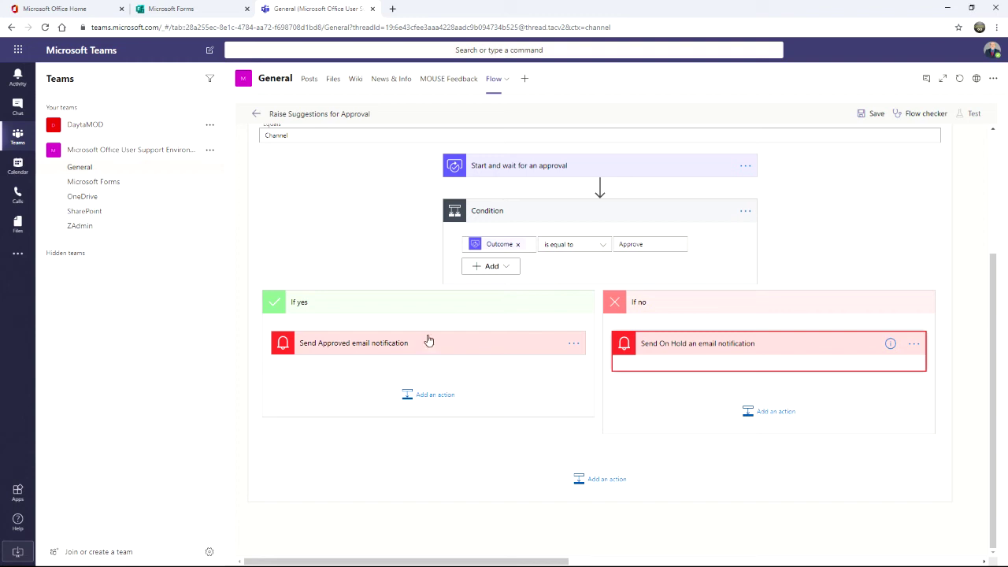
Step: Add the Microsoft Teams connector's Create a channel (Preview) action below the Approved email notification
{"action": "left_click", "coordinate": [959, 367]}
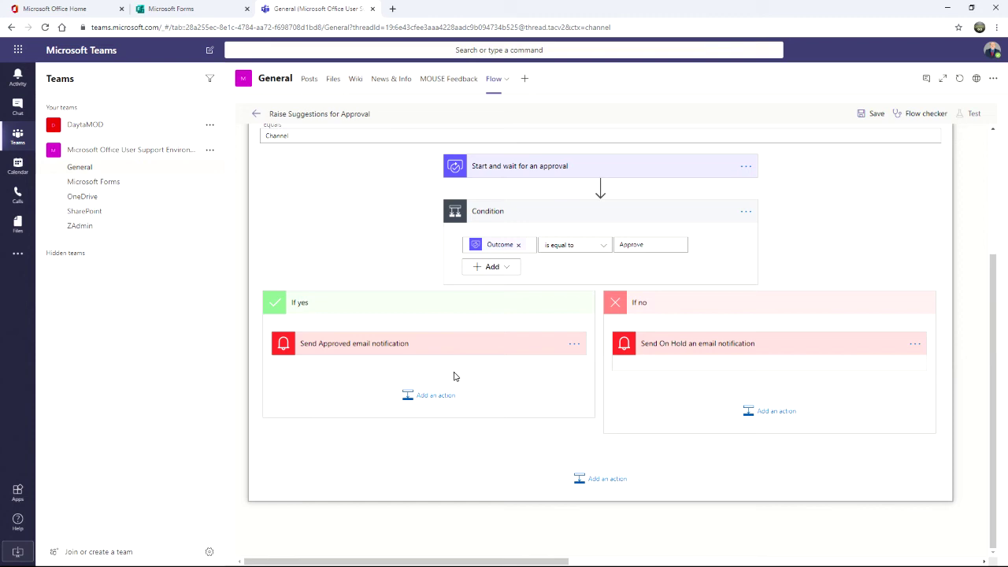
{"action": "left_click", "coordinate": [431, 348]}
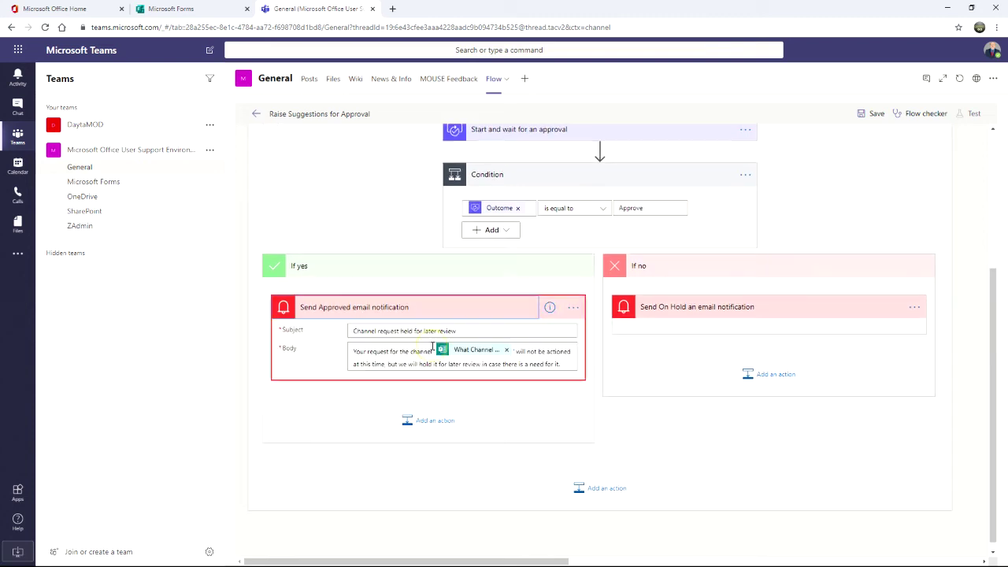
{"action": "left_click", "coordinate": [433, 421]}
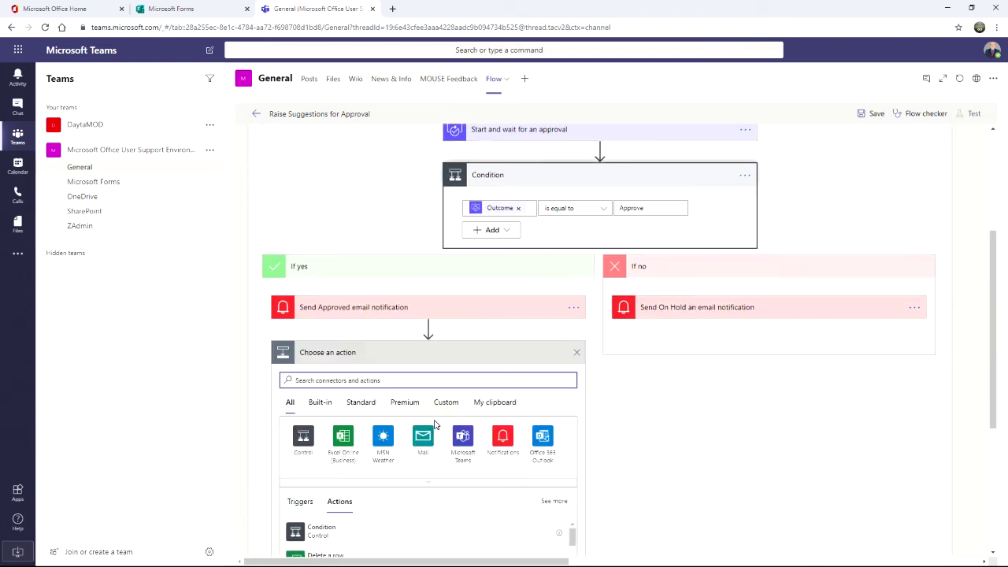
{"action": "left_click", "coordinate": [380, 381]}
{"action": "type", "text": "Teams"}
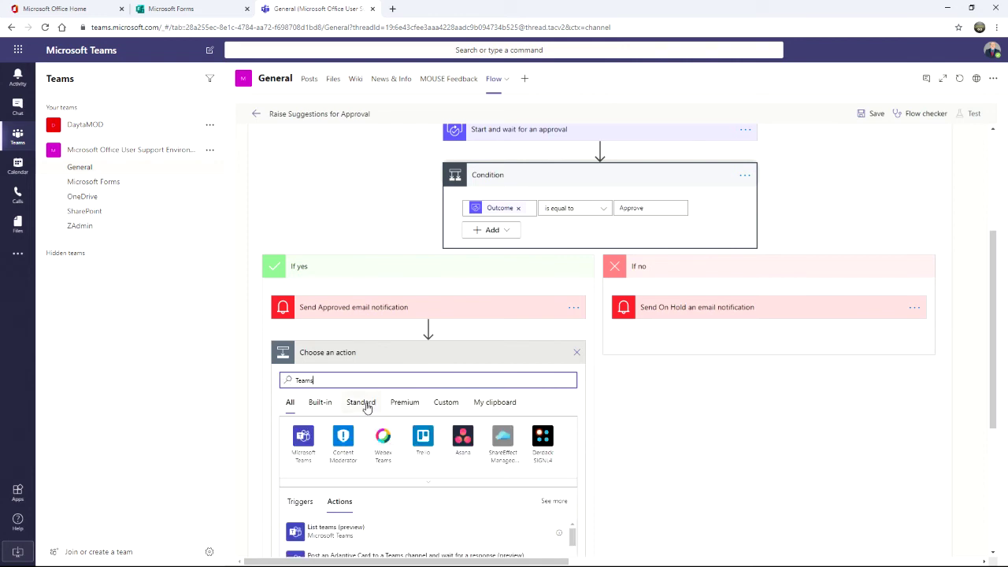
{"action": "left_click", "coordinate": [306, 455]}
{"action": "scroll", "coordinate": [378, 446], "scroll_direction": "down", "scroll_amount": 3}
{"action": "scroll", "coordinate": [412, 449], "scroll_direction": "up", "scroll_amount": 3}
{"action": "left_click_drag", "start_coordinate": [992, 418], "coordinate": [992, 511]}
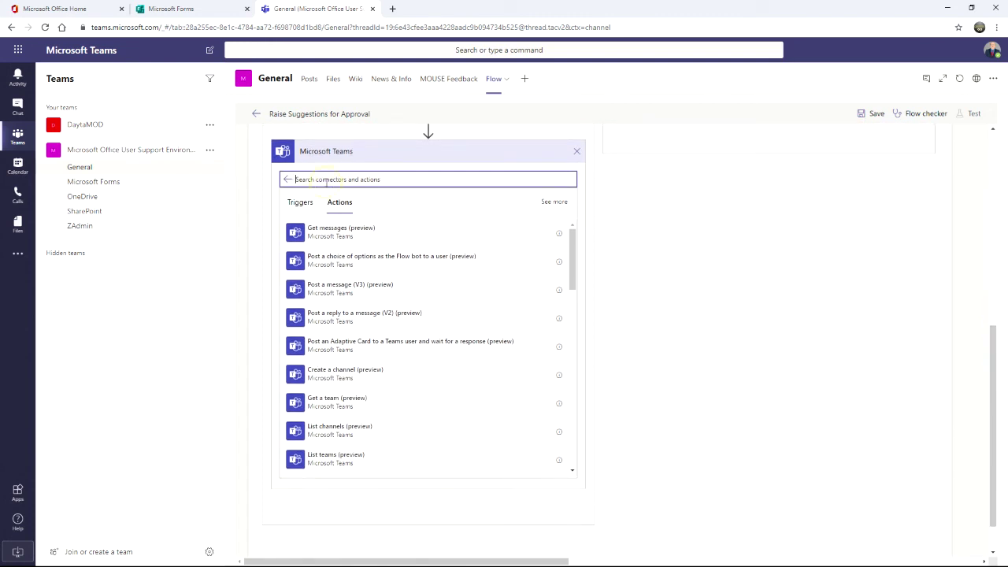
{"action": "type", "text": "channel"}
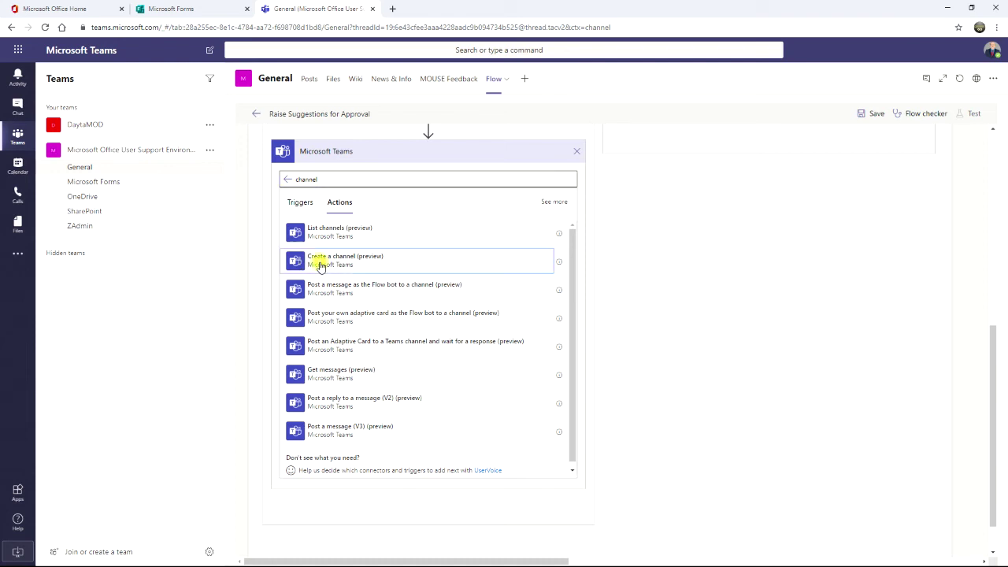
{"action": "left_click", "coordinate": [320, 266]}
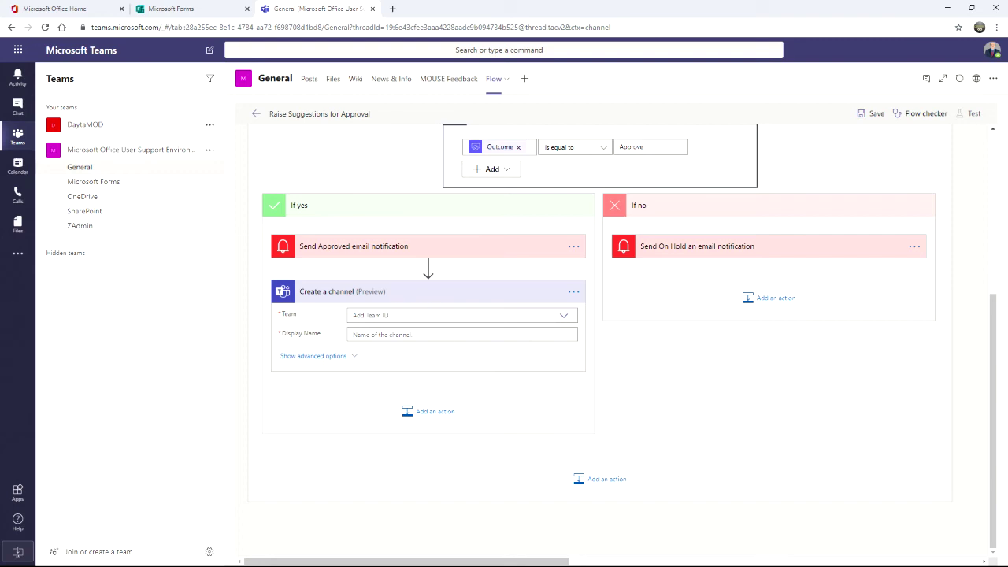
{"action": "left_click", "coordinate": [461, 312]}
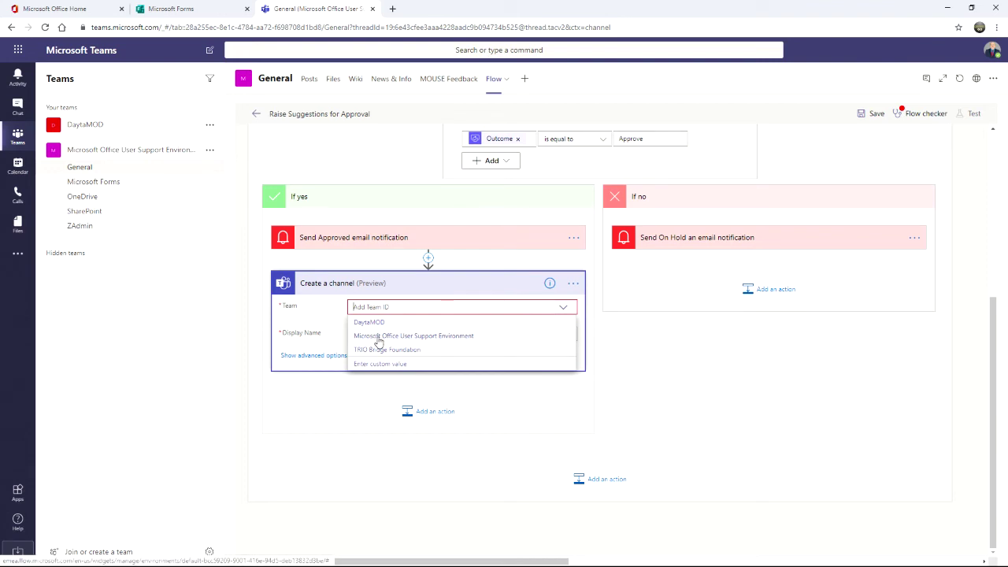
Step: Set Create a channel's Team to Microsoft Office User Support Environment and Display Name to 'What Channel would you like to see?'
{"action": "left_click", "coordinate": [416, 337]}
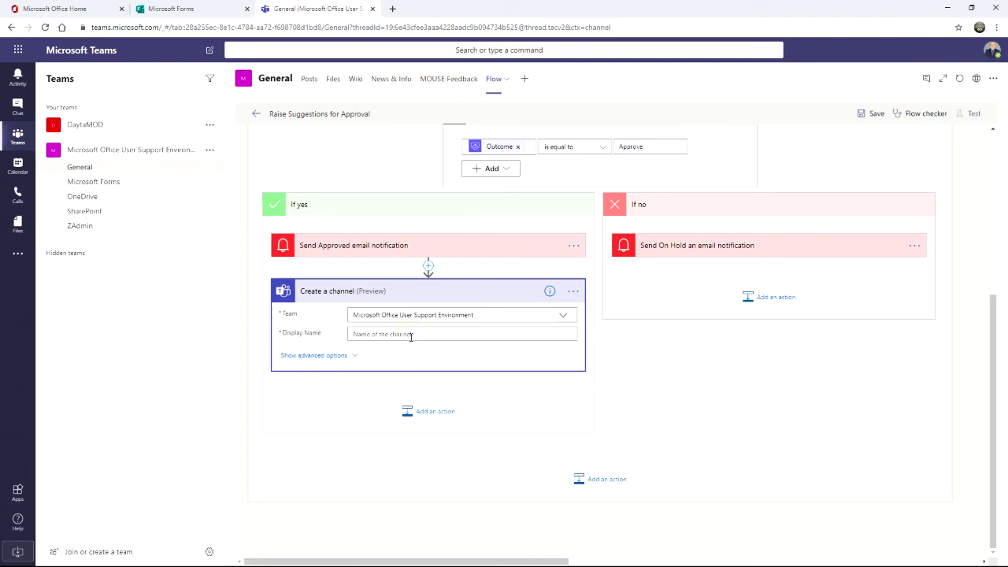
{"action": "left_click", "coordinate": [414, 334]}
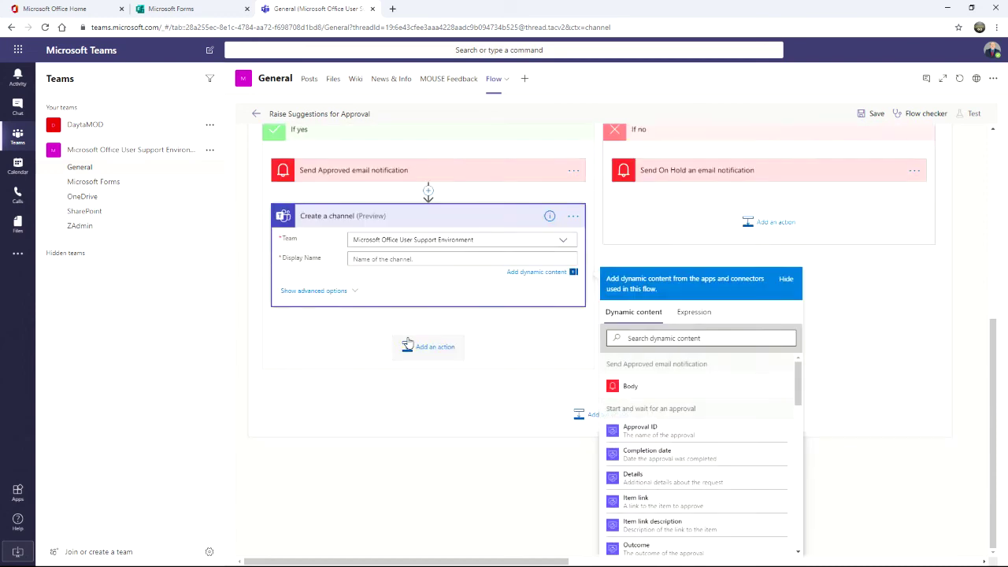
{"action": "left_click_drag", "start_coordinate": [799, 392], "coordinate": [800, 524]}
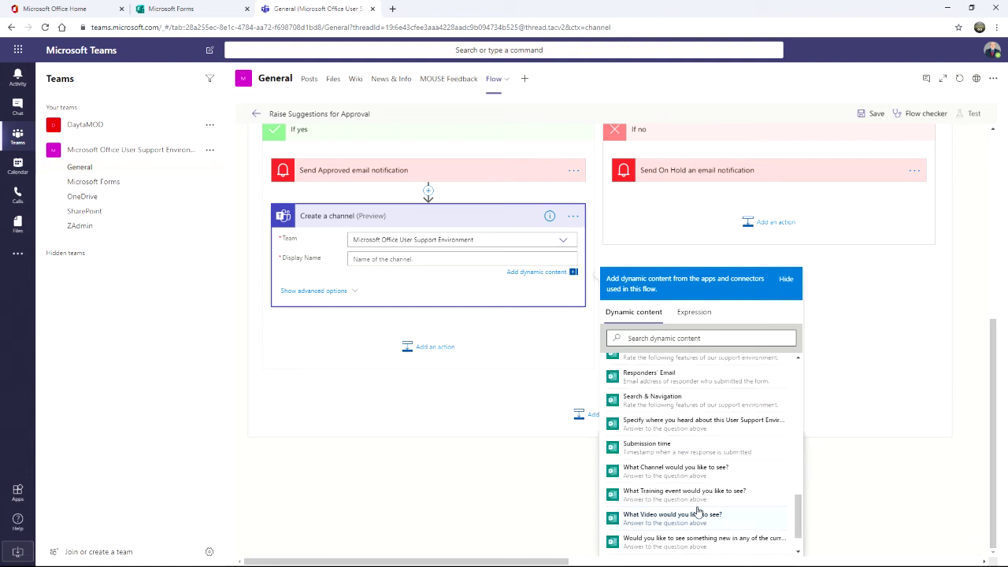
{"action": "left_click", "coordinate": [635, 472]}
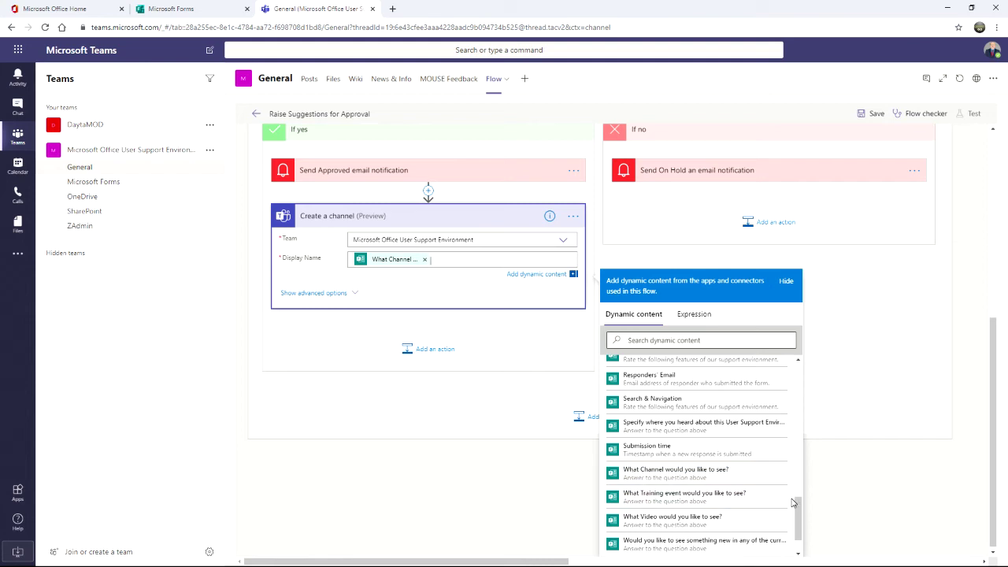
{"action": "scroll", "coordinate": [796, 512], "scroll_direction": "down", "scroll_amount": 1}
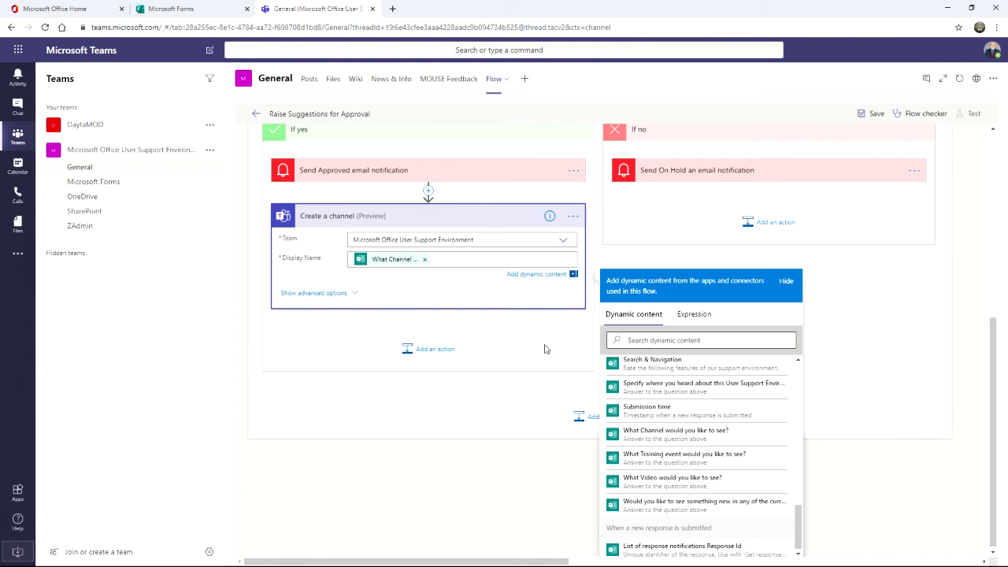
{"action": "left_click", "coordinate": [546, 349]}
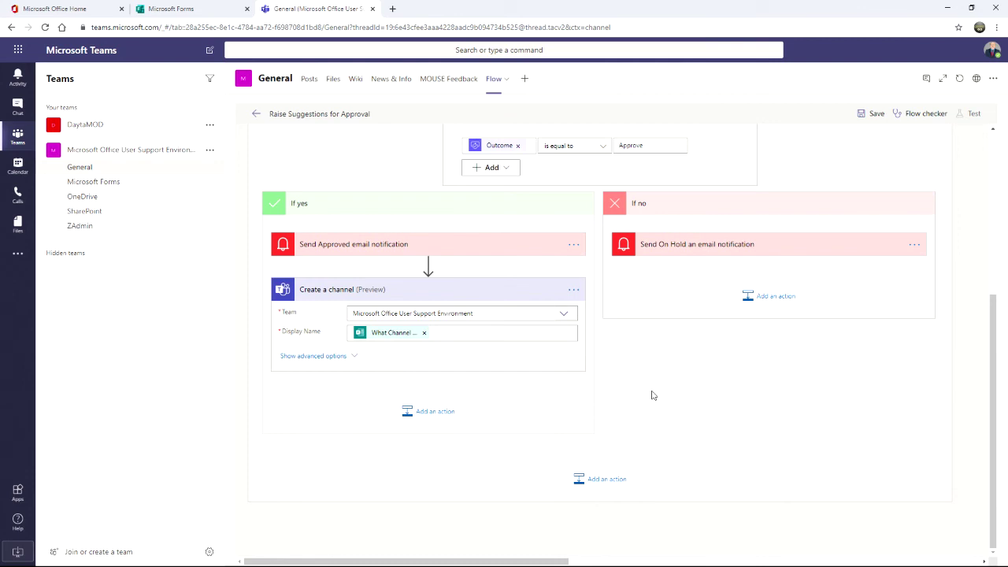
Step: Save the Raise Suggestions for Approval flow and start a test using 'I'll perform the trigger action'
{"action": "scroll", "coordinate": [651, 400], "scroll_direction": "up", "scroll_amount": 3}
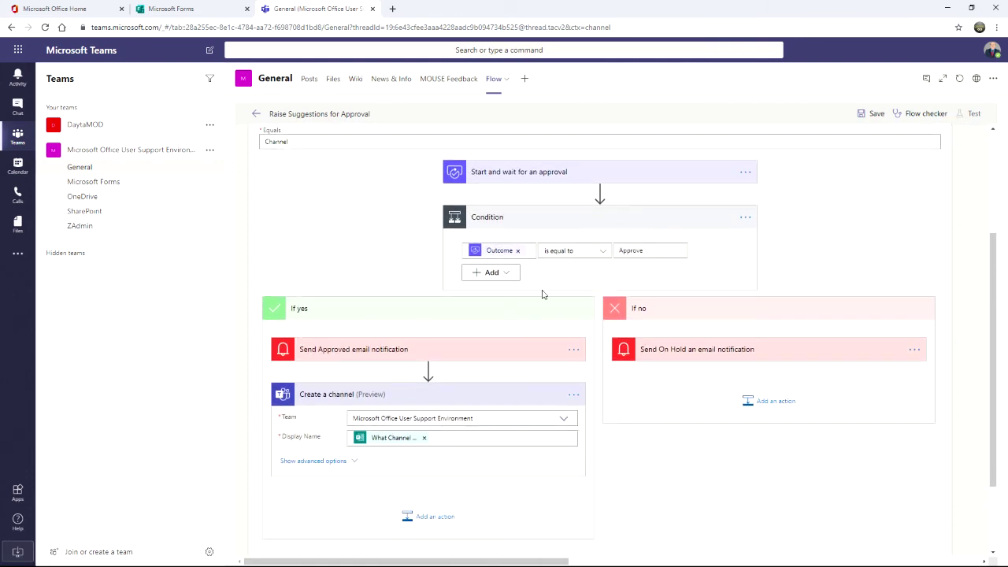
{"action": "left_click", "coordinate": [876, 115]}
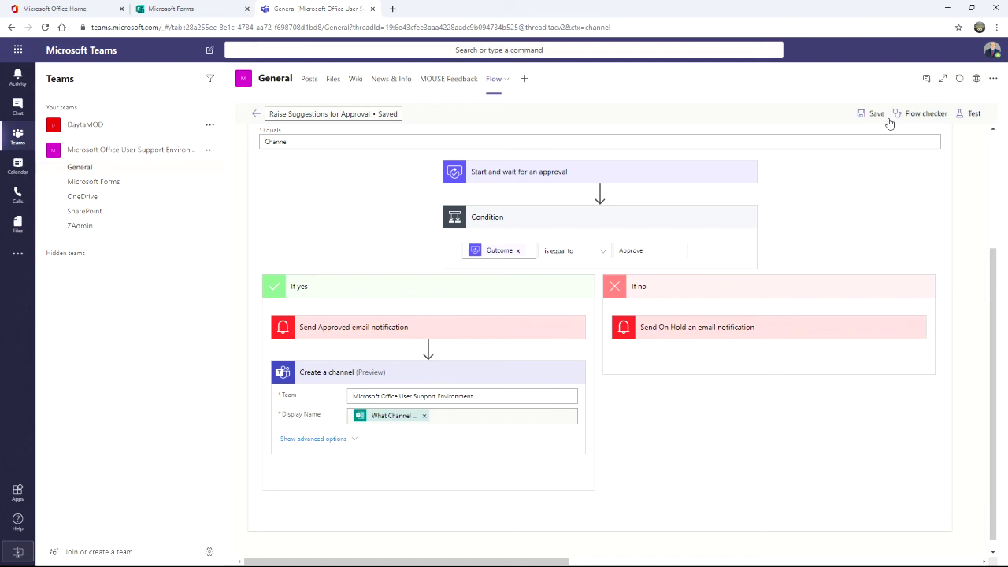
{"action": "left_click", "coordinate": [976, 115]}
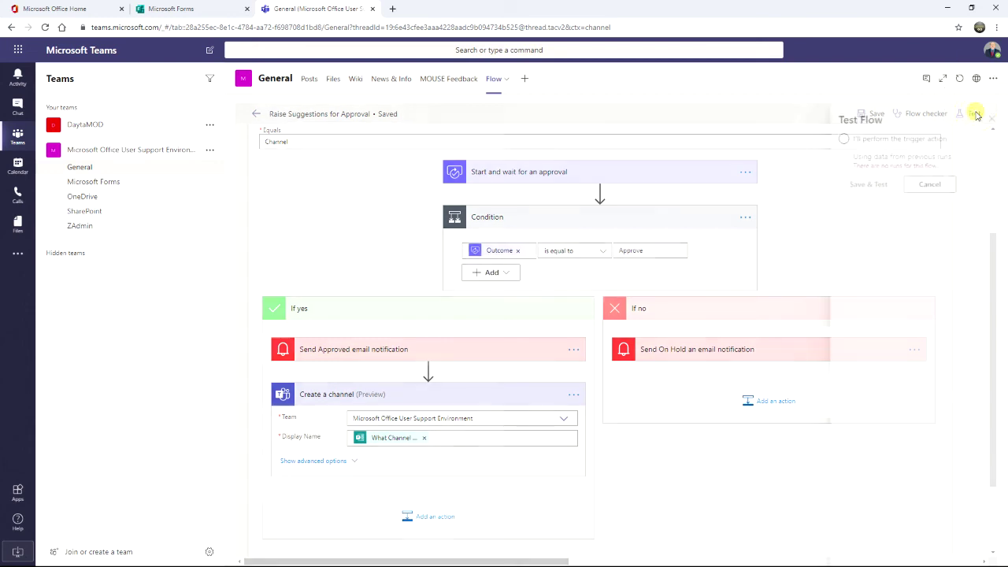
{"action": "left_click", "coordinate": [833, 139]}
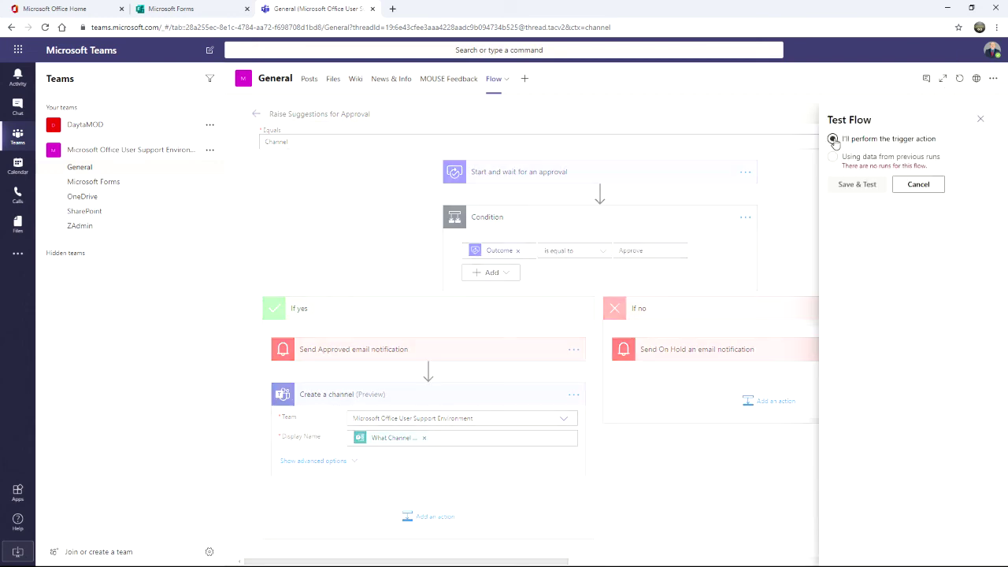
{"action": "left_click", "coordinate": [835, 143]}
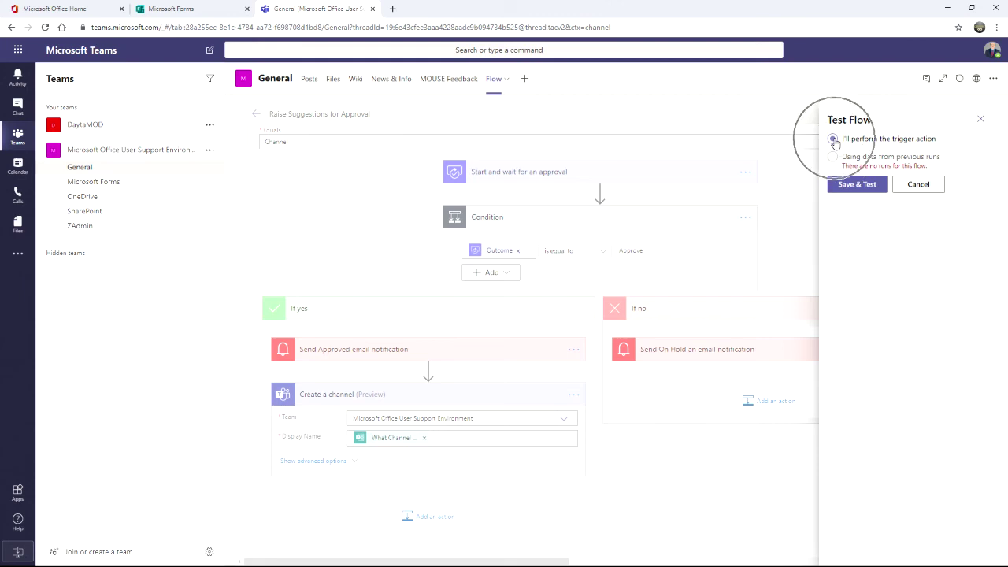
{"action": "left_click", "coordinate": [864, 187]}
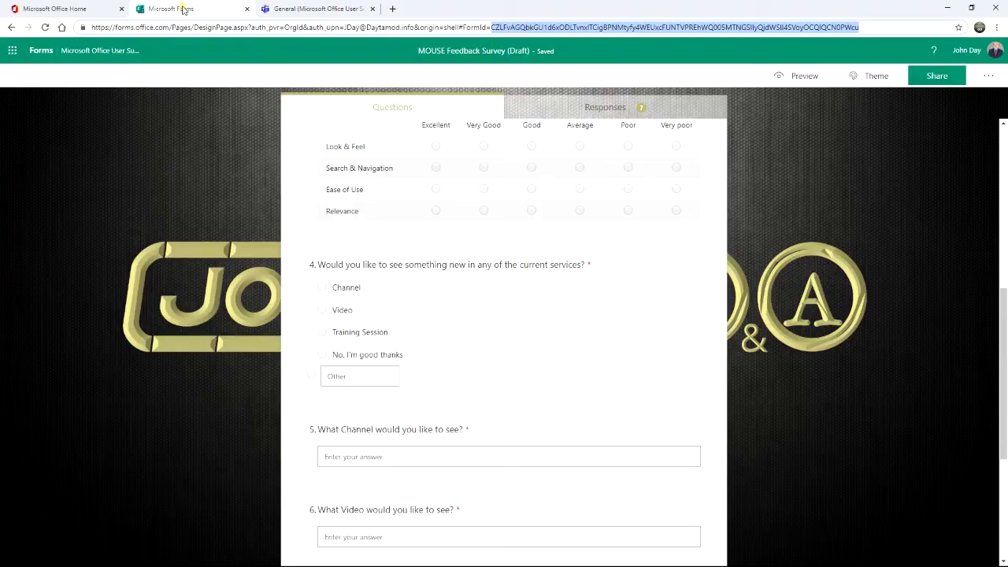
Step: Preview the MOUSE Feedback Survey in Microsoft Forms as a respondent
{"action": "left_click", "coordinate": [183, 10]}
{"action": "scroll", "coordinate": [615, 179], "scroll_direction": "up", "scroll_amount": 5}
{"action": "left_click", "coordinate": [867, 116]}
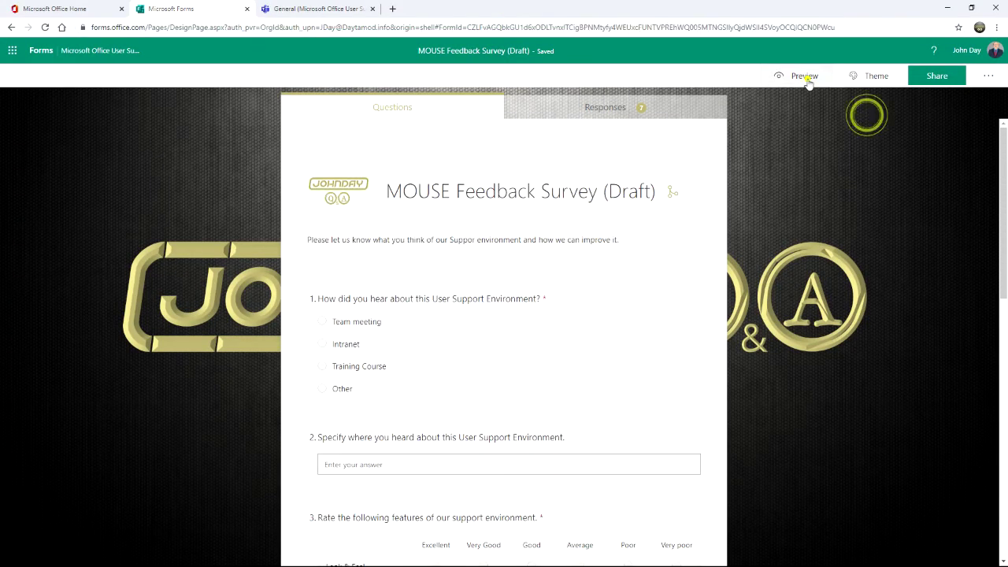
{"action": "left_click", "coordinate": [805, 76]}
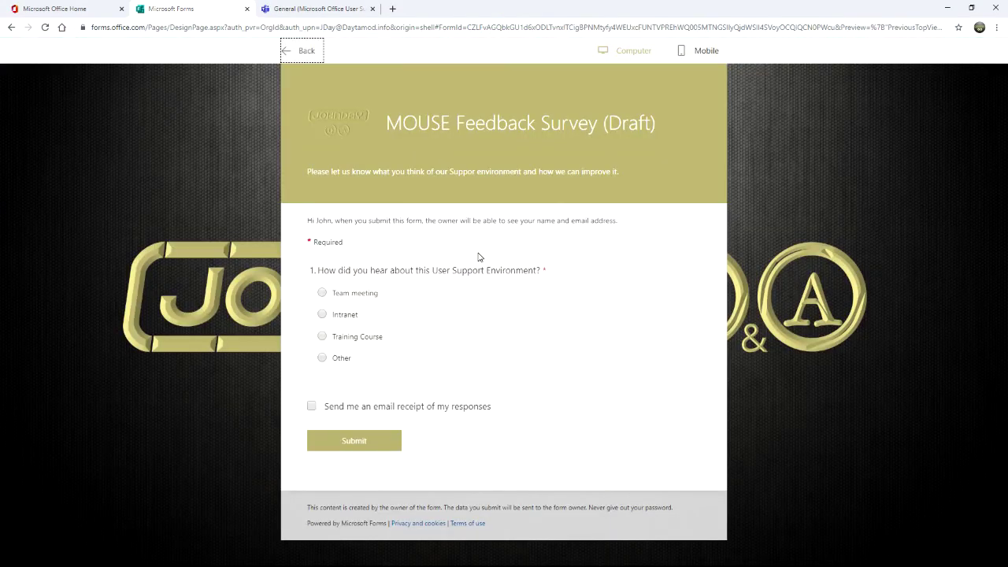
Step: Answer Team meeting, rate all four aspects Excellent, and choose Channel as the new service
{"action": "left_click", "coordinate": [324, 295]}
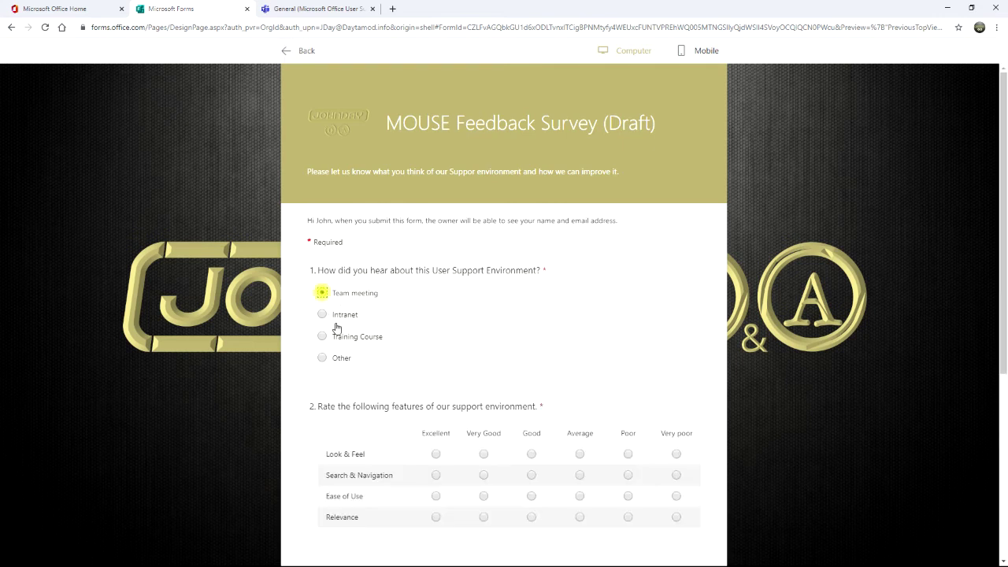
{"action": "scroll", "coordinate": [378, 438], "scroll_direction": "down", "scroll_amount": 3}
{"action": "left_click", "coordinate": [436, 244]}
{"action": "left_click", "coordinate": [436, 265]}
{"action": "left_click", "coordinate": [435, 286]}
{"action": "left_click", "coordinate": [436, 308]}
{"action": "scroll", "coordinate": [378, 323], "scroll_direction": "down", "scroll_amount": 1}
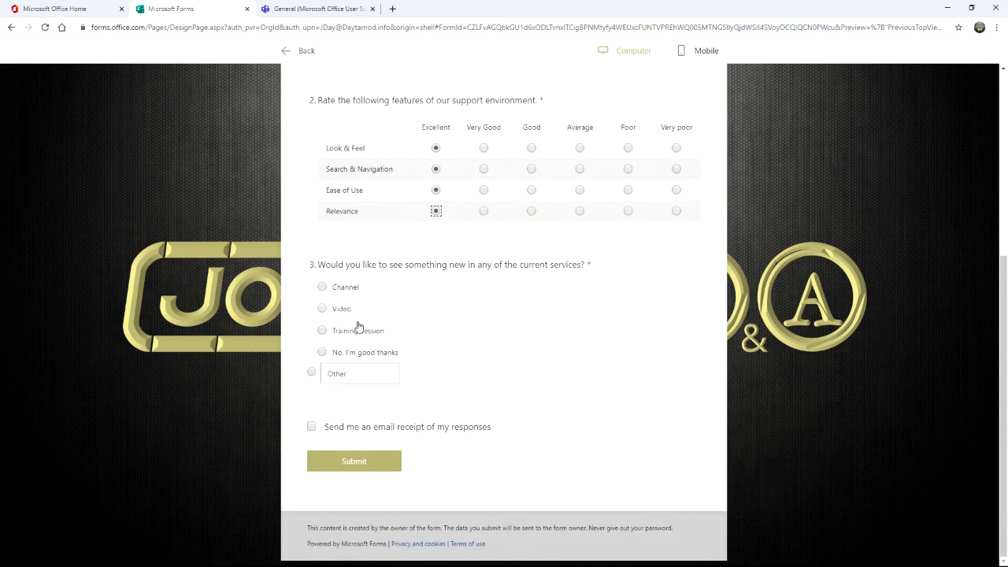
{"action": "left_click", "coordinate": [322, 287]}
Step: Request a channel named Donkey, submit the response, and return to the Teams flow
{"action": "left_click", "coordinate": [349, 454]}
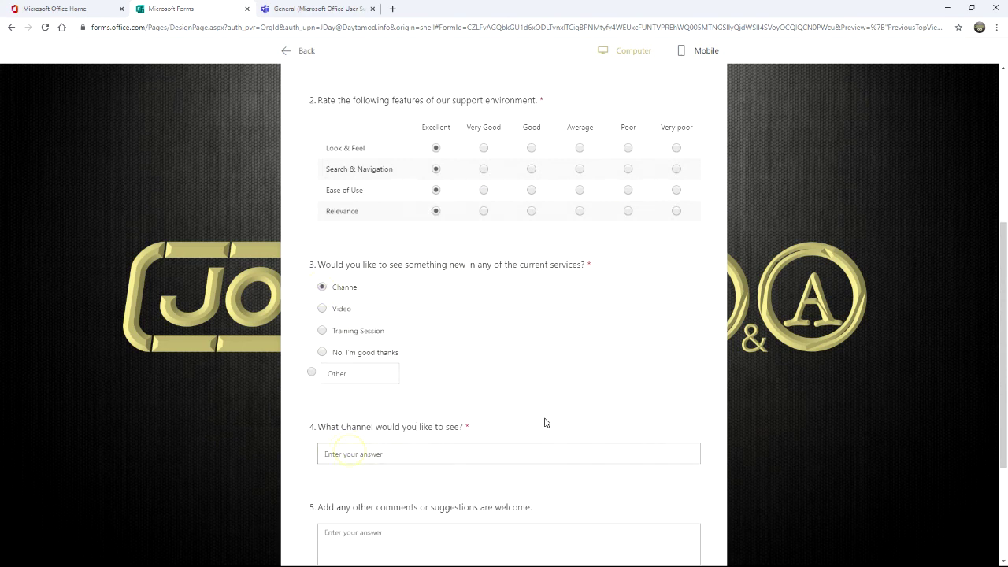
{"action": "type", "text": "Donkey"}
{"action": "scroll", "coordinate": [551, 422], "scroll_direction": "down", "scroll_amount": 3}
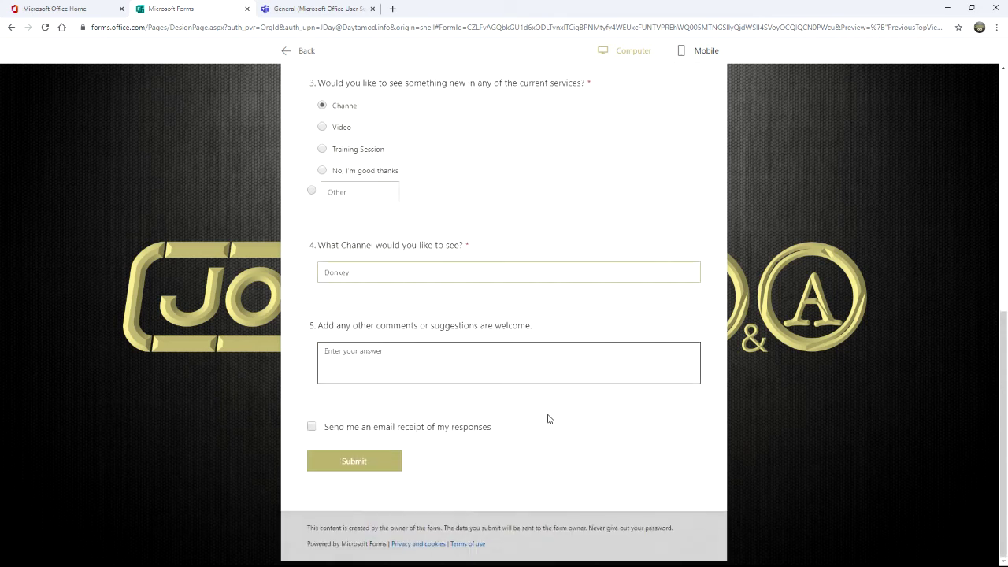
{"action": "left_click", "coordinate": [349, 463]}
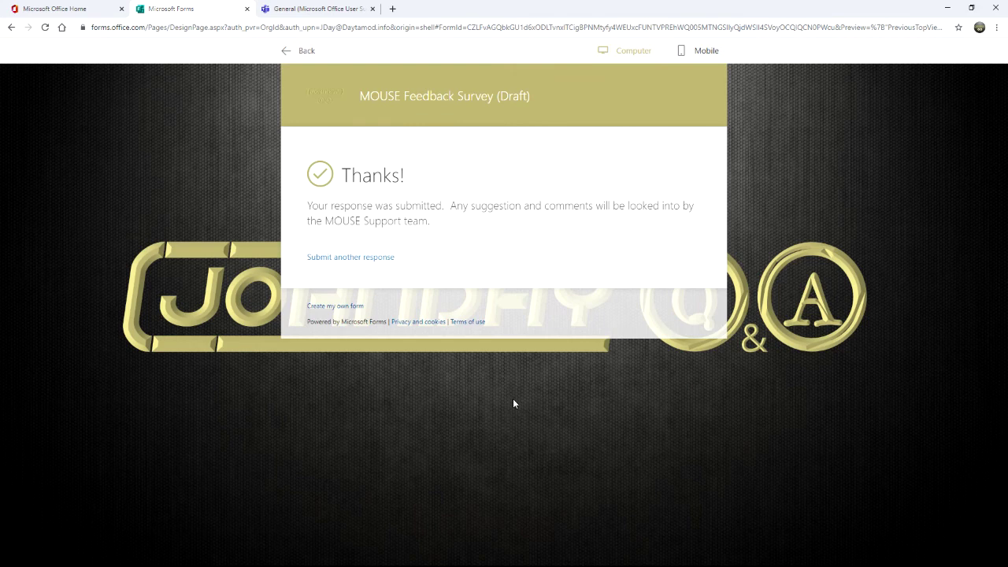
{"action": "left_click", "coordinate": [314, 10]}
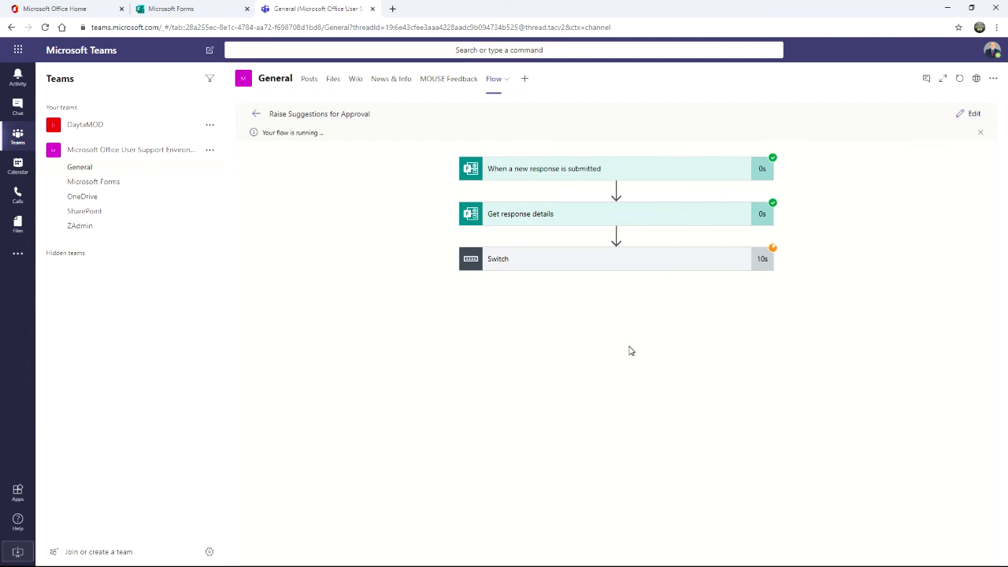
Step: Expand the Switch step and Case branch to see the running approval, then go to Office Home
{"action": "left_click", "coordinate": [675, 264]}
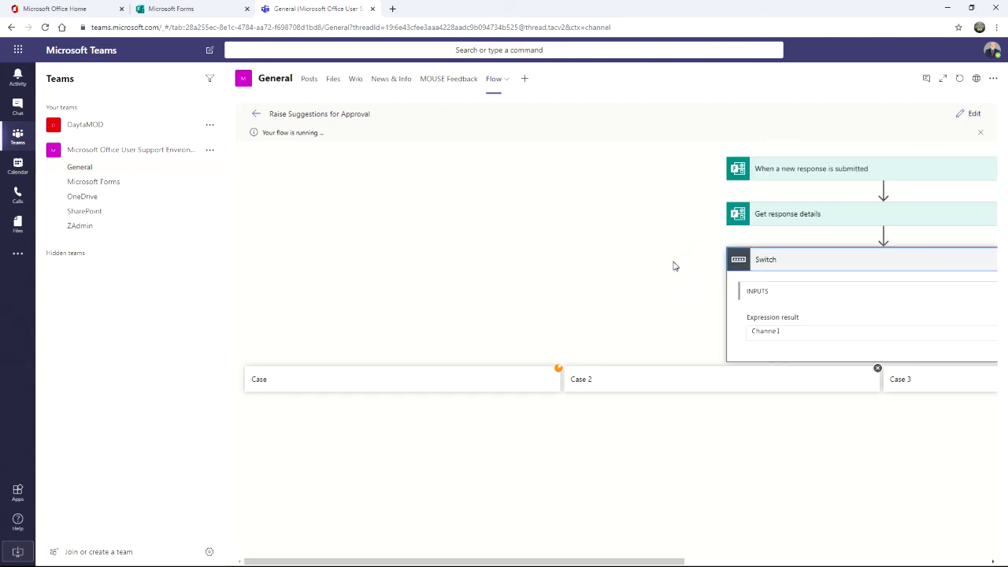
{"action": "mouse_move", "coordinate": [574, 559]}
{"action": "left_mouse_down"}
{"action": "mouse_move", "coordinate": [701, 561]}
{"action": "mouse_move", "coordinate": [580, 564]}
{"action": "left_mouse_up"}
{"action": "left_click", "coordinate": [480, 384]}
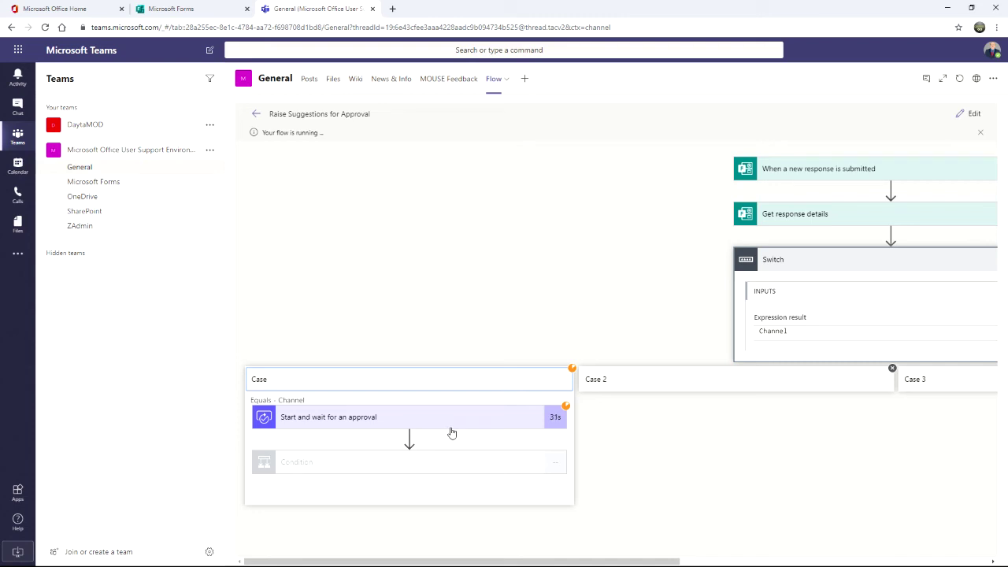
{"action": "left_click", "coordinate": [72, 10]}
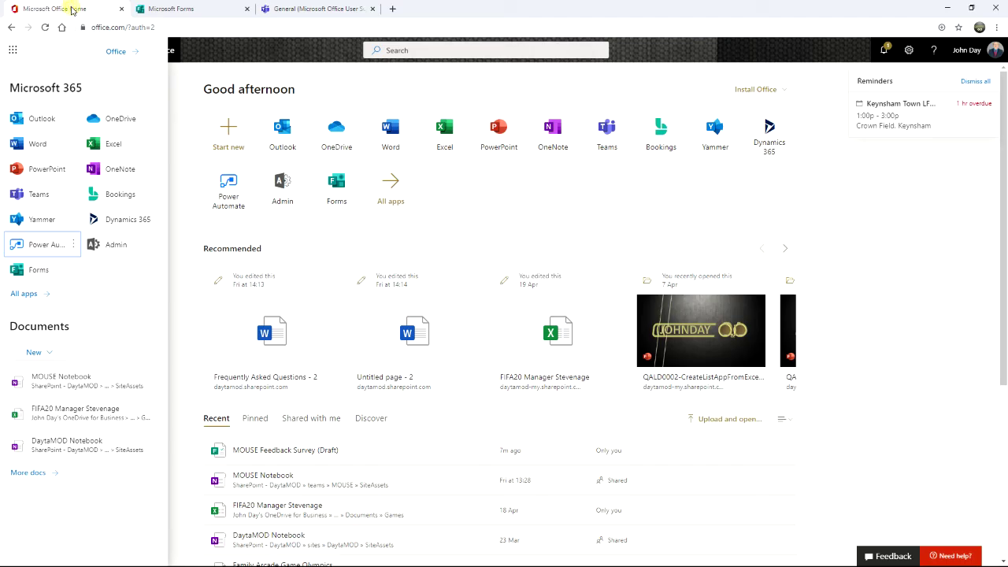
Step: Open Outlook and Power Automate in new browser tabs, ending on the Power Automate page
{"action": "left_click", "coordinate": [837, 176]}
{"action": "right_click", "coordinate": [284, 134]}
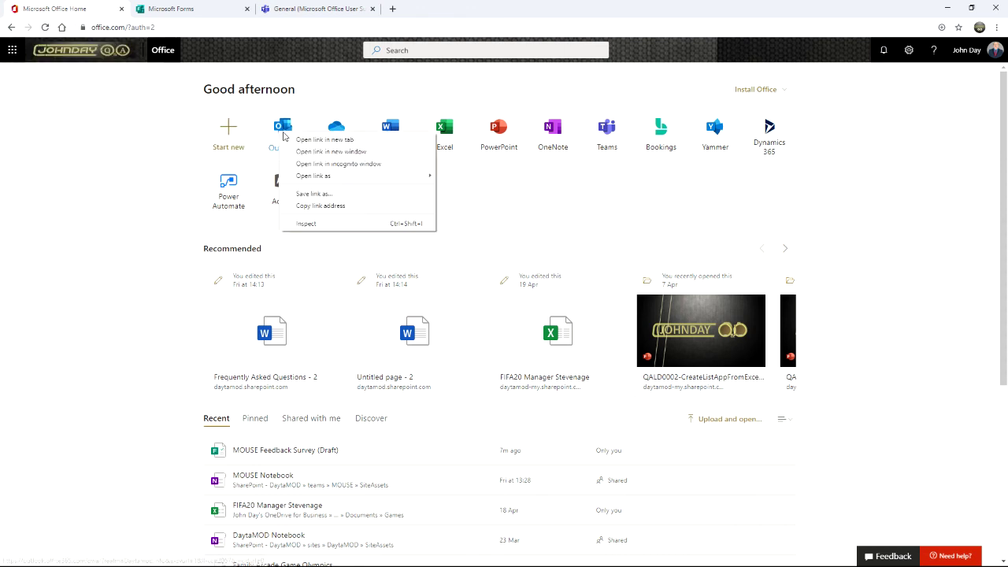
{"action": "left_click", "coordinate": [319, 139]}
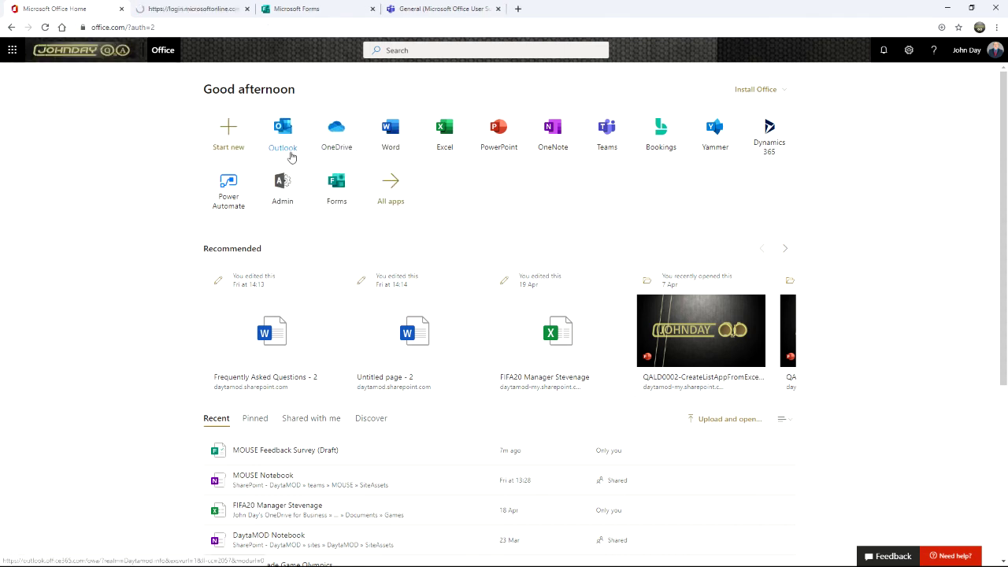
{"action": "right_click", "coordinate": [234, 198]}
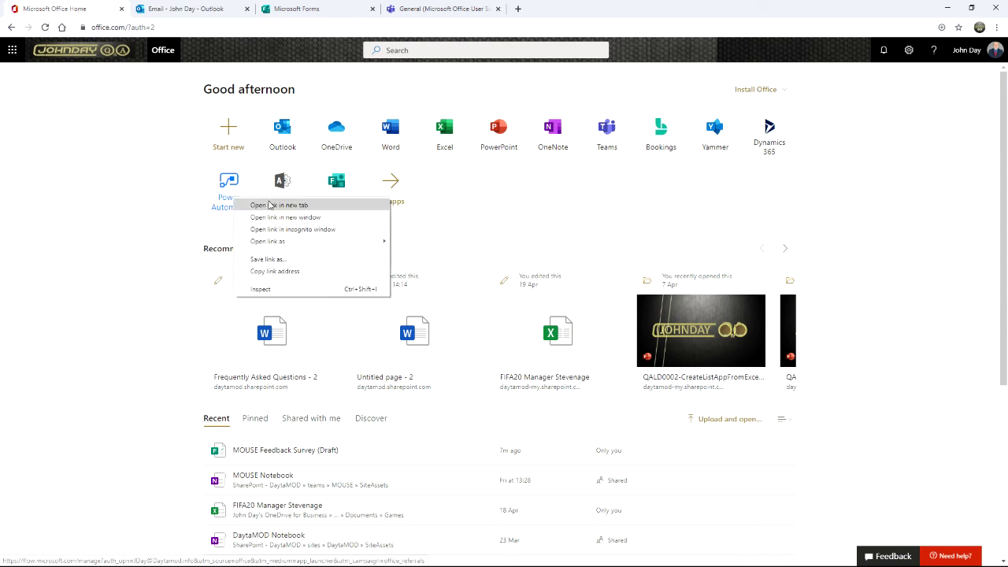
{"action": "left_click", "coordinate": [269, 205]}
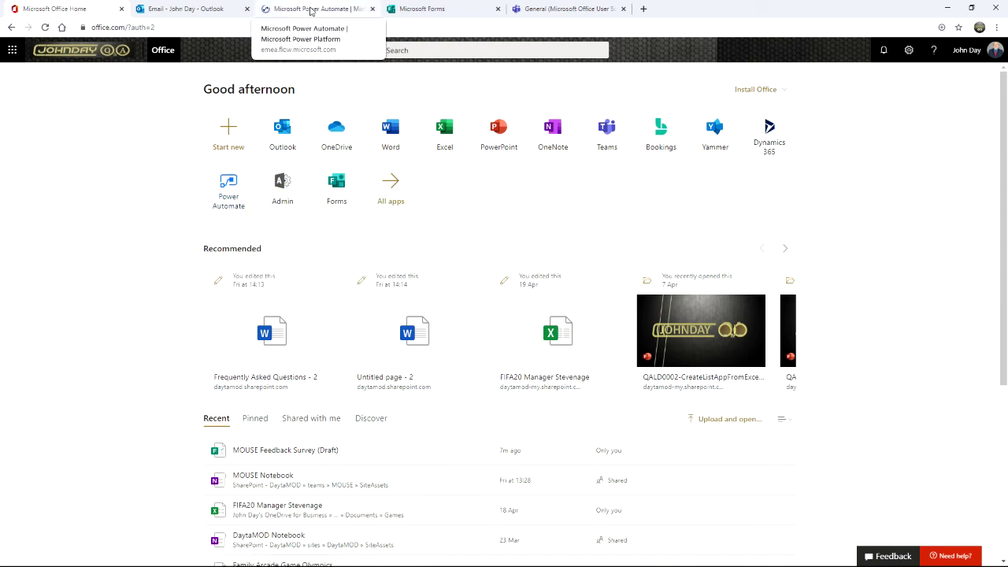
{"action": "left_click", "coordinate": [311, 10]}
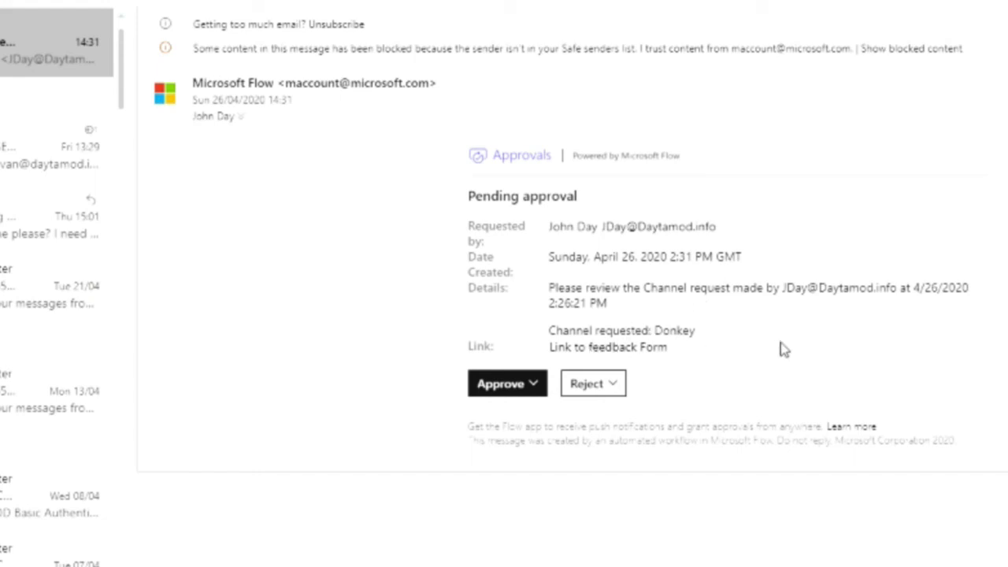
Step: Approve the Donkey channel request and start typing the reason 'Doney & Mu'
{"action": "double_click", "coordinate": [667, 330]}
{"action": "left_click", "coordinate": [743, 356]}
{"action": "left_click", "coordinate": [532, 383]}
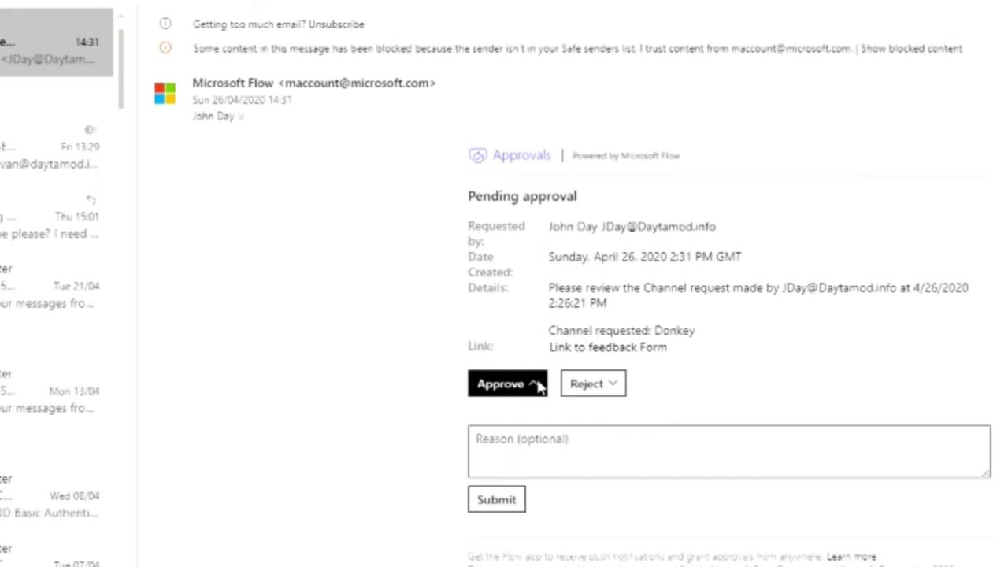
{"action": "left_click", "coordinate": [528, 448]}
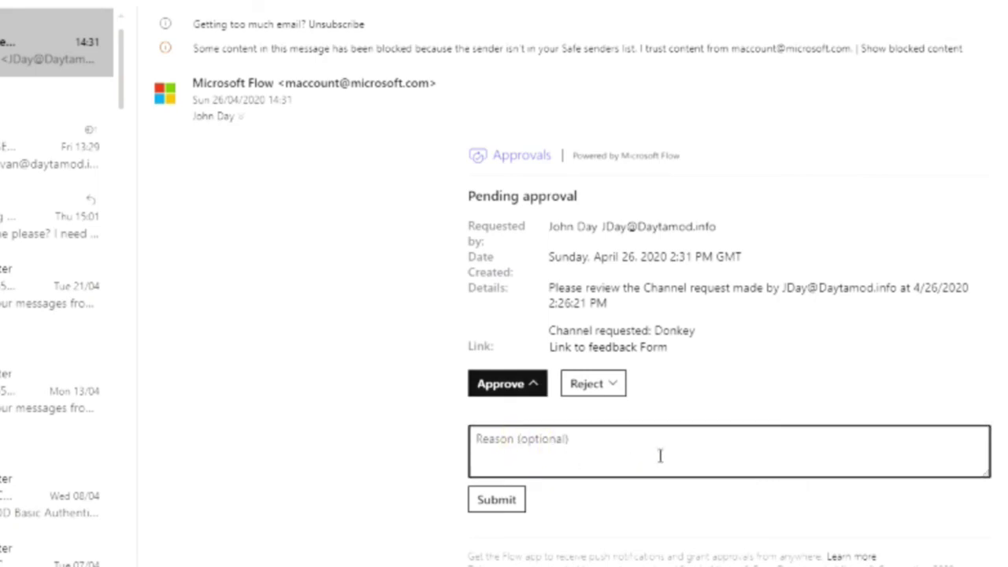
{"action": "type", "text": "DO"}
{"action": "key", "text": "BackSpace"}
{"action": "type", "text": "Doney & Mu"}
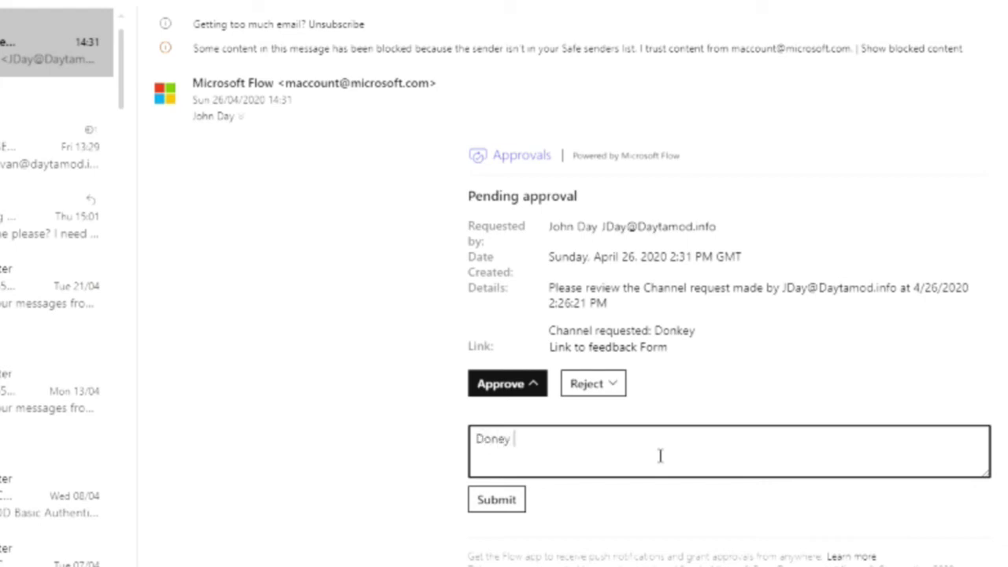